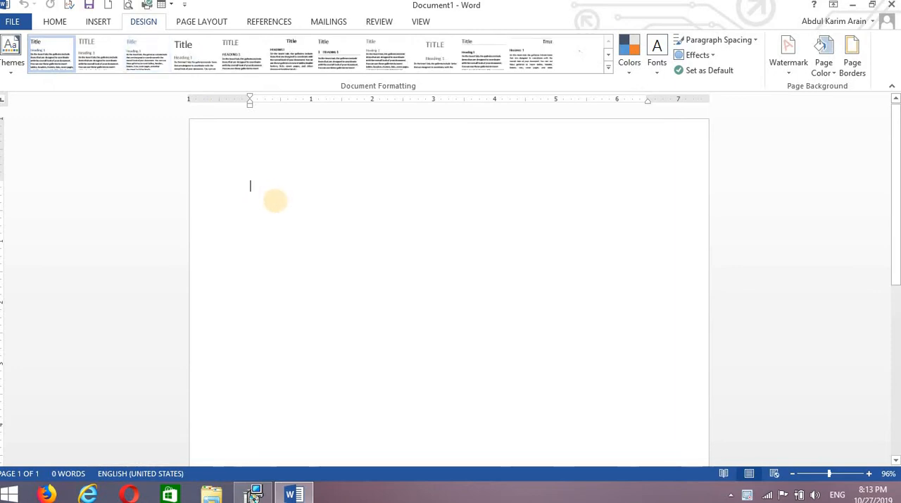
# Fill the blank document with generated sample paragraphs and add a line reading "Computer" above the first one
pyautogui.write('=r')
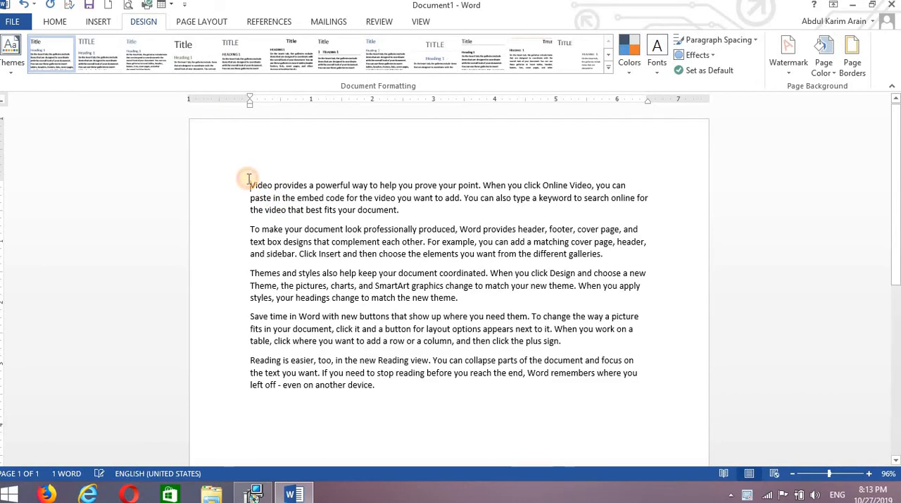
pyautogui.press('Return')
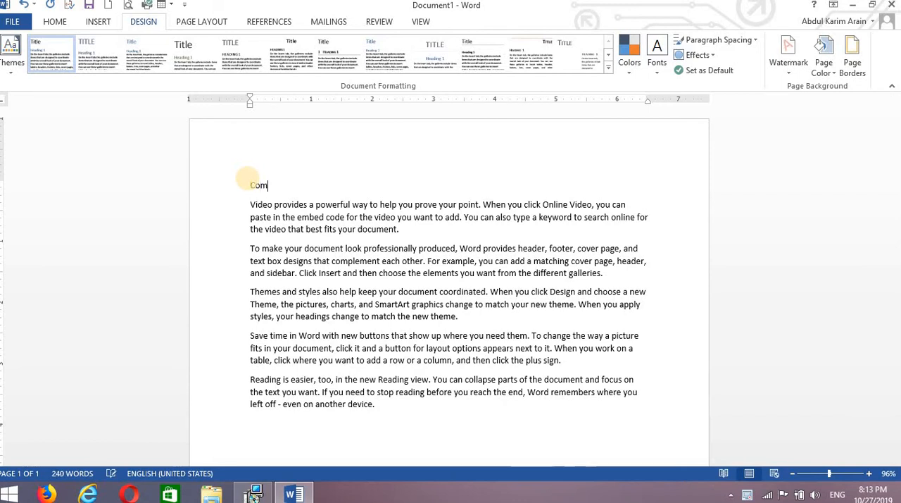
pyautogui.write('Computer')
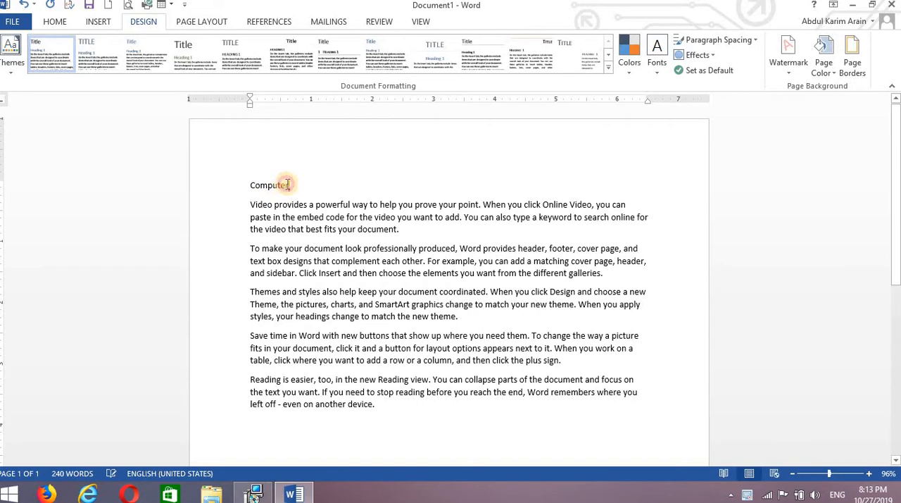
# Apply the Heading 2 style to the "Computer" line
pyautogui.moveTo(287, 185); pyautogui.dragTo(250, 181)
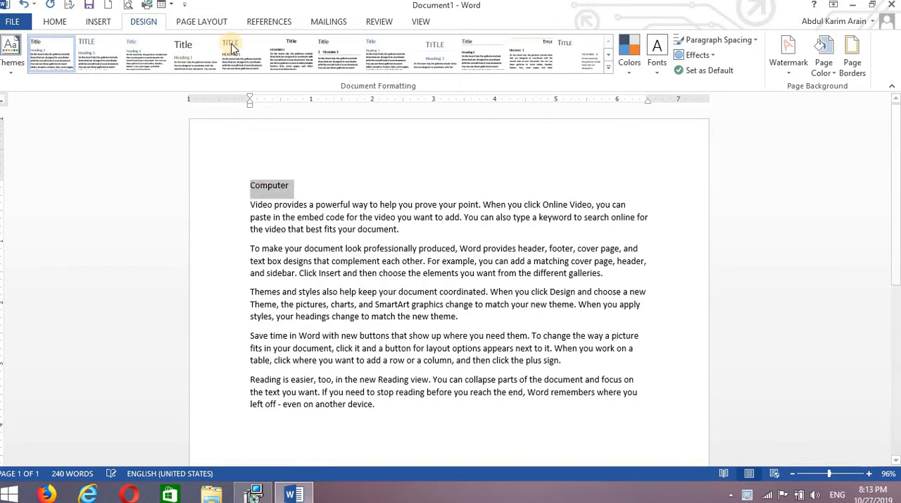
pyautogui.click(55, 22)
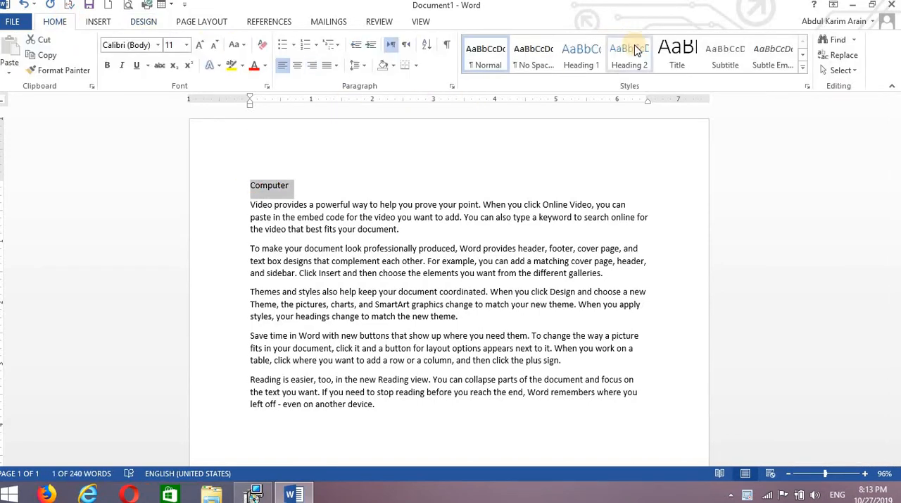
pyautogui.click(631, 51)
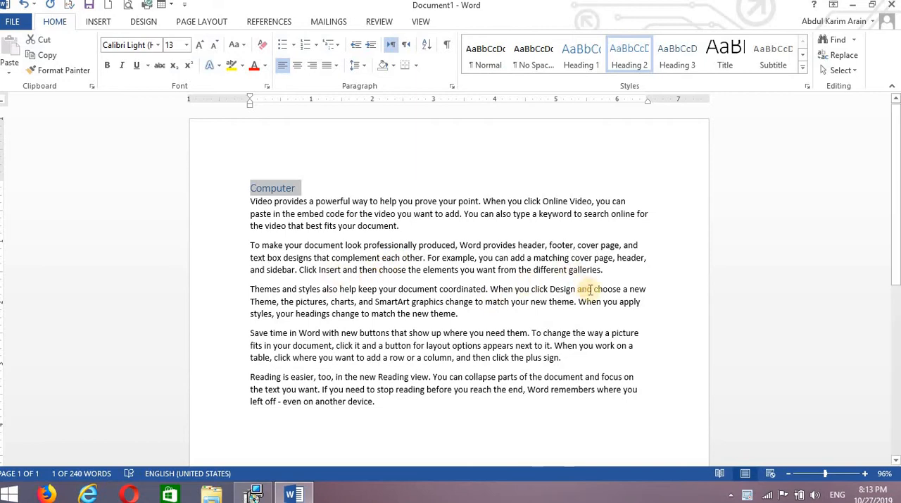
# Add a line reading "RAM" above the paragraph starting "Themes and styles" and format it as Heading 2
pyautogui.click(610, 269)
pyautogui.press('Return')
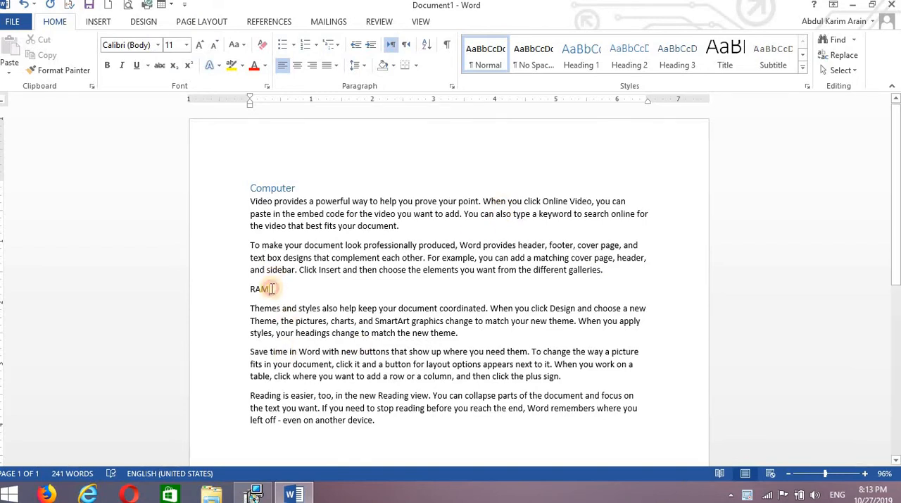
pyautogui.click(626, 56)
pyautogui.click(334, 328)
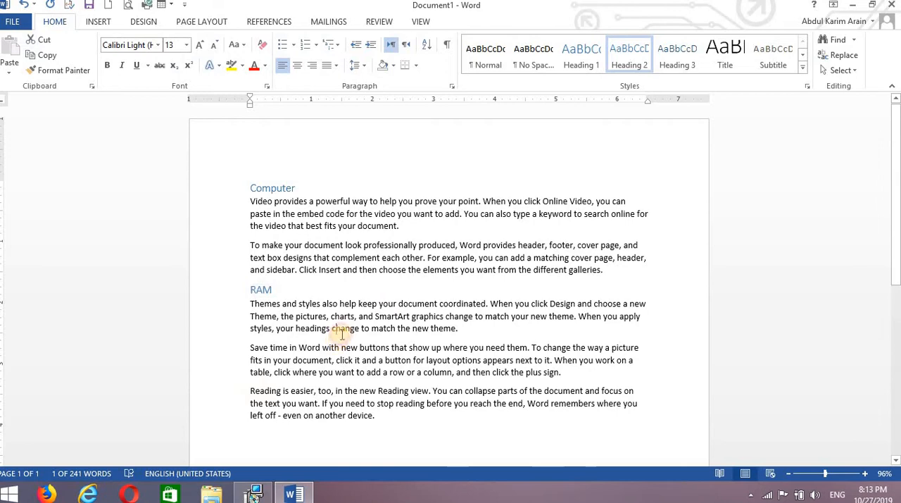
# Draw a rectangle about 1.3" high and 1.57" wide over the text near the page's right margin, beside the RAM heading
pyautogui.click(98, 22)
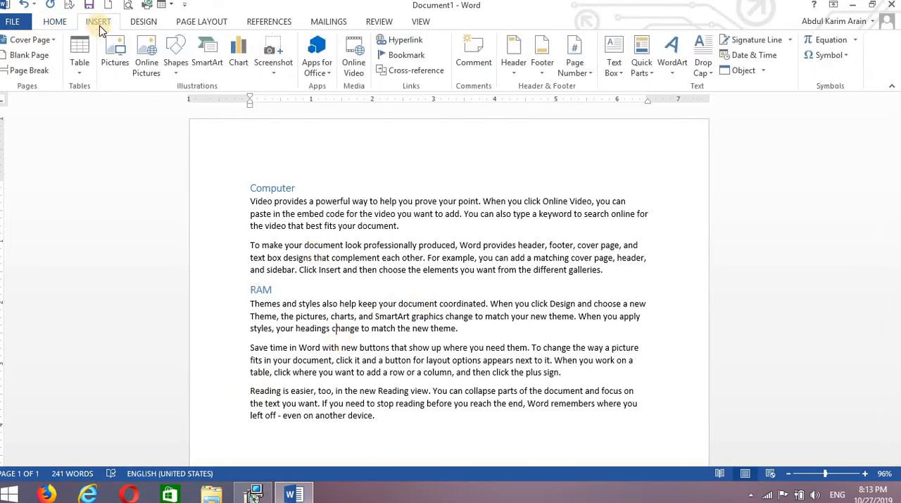
pyautogui.click(176, 67)
pyautogui.click(216, 104)
pyautogui.moveTo(488, 233)
pyautogui.mouseDown()
pyautogui.moveTo(584, 315)
pyautogui.moveTo(625, 292)
pyautogui.moveTo(591, 284)
pyautogui.mouseUp()
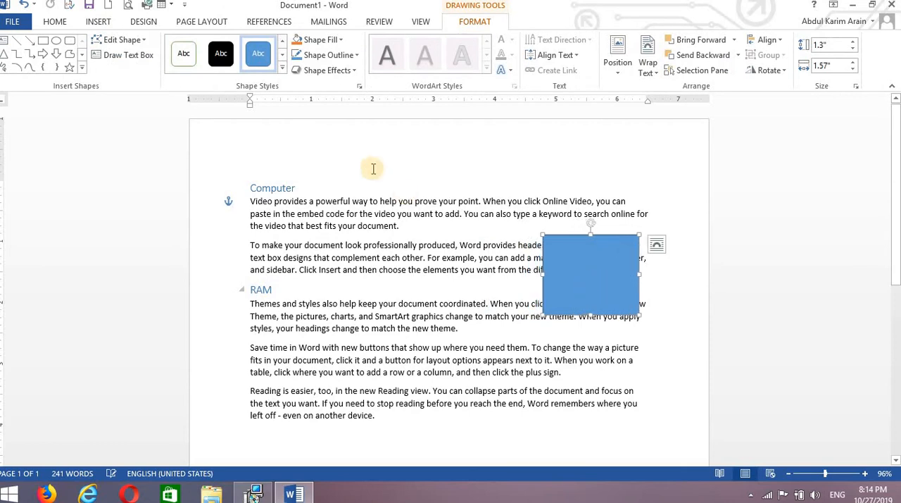
# Preview how the built-in document themes change the headings, fonts and rectangle, without applying one
pyautogui.click(143, 22)
pyautogui.click(358, 247)
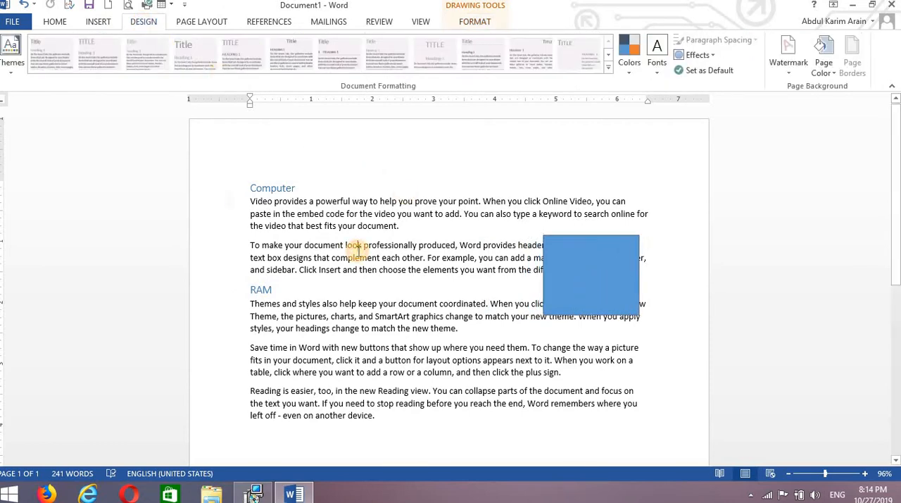
pyautogui.click(12, 71)
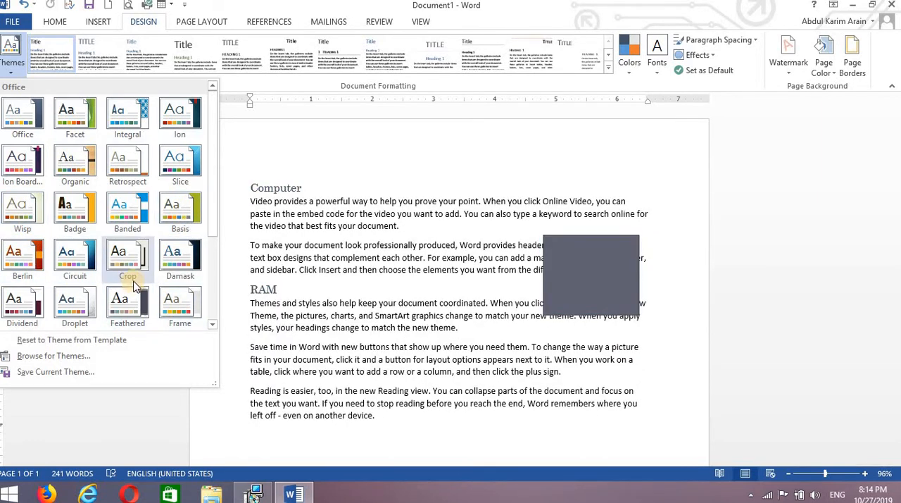
pyautogui.click(305, 138)
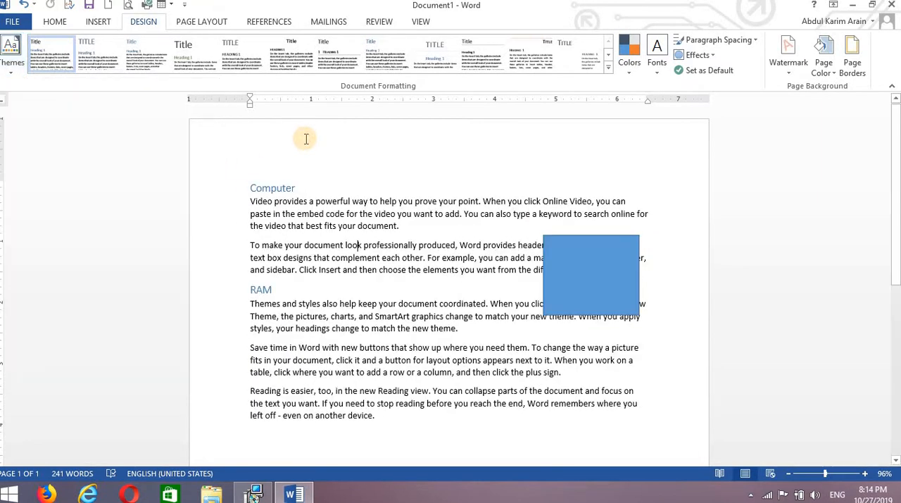
# Try built-in style sets with shaded and with boxed headings on the document, and undo the style set changes
pyautogui.click(610, 68)
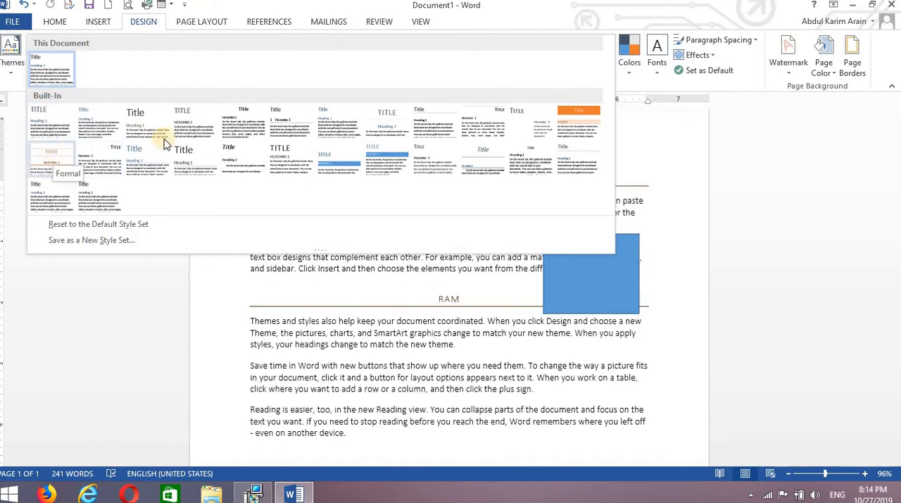
pyautogui.click(386, 156)
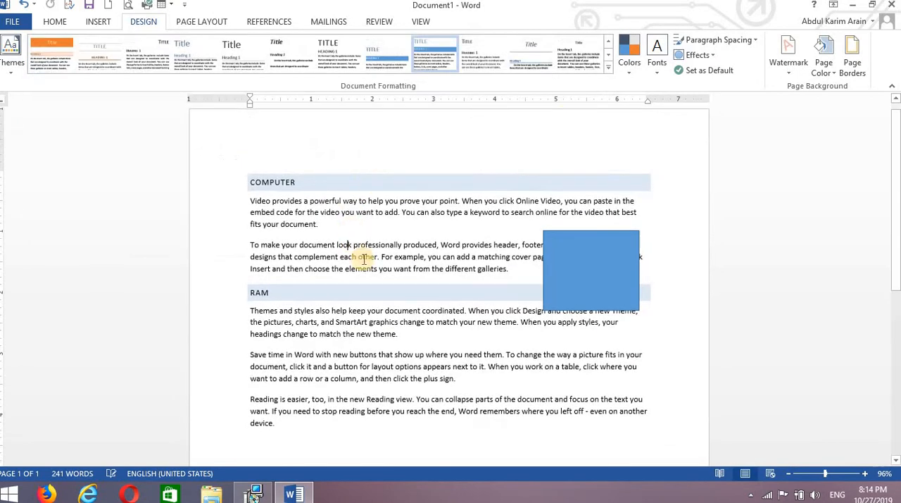
pyautogui.click(608, 70)
pyautogui.click(579, 111)
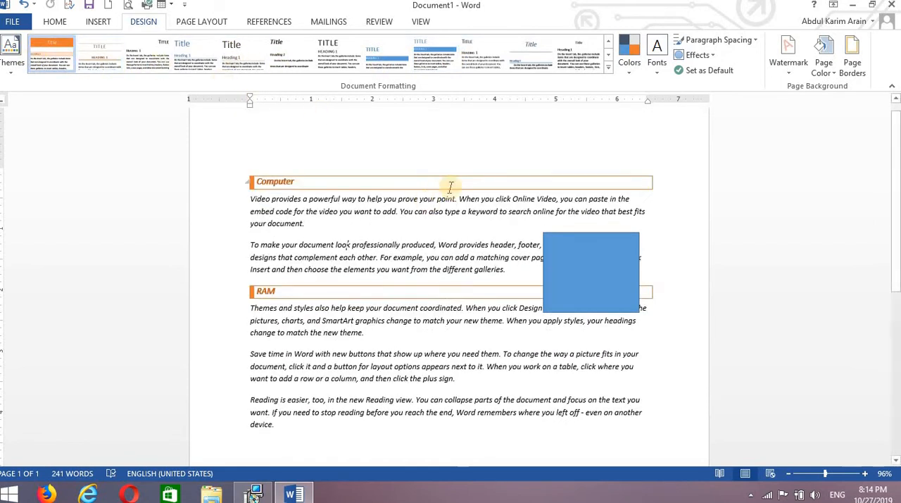
pyautogui.click(435, 55)
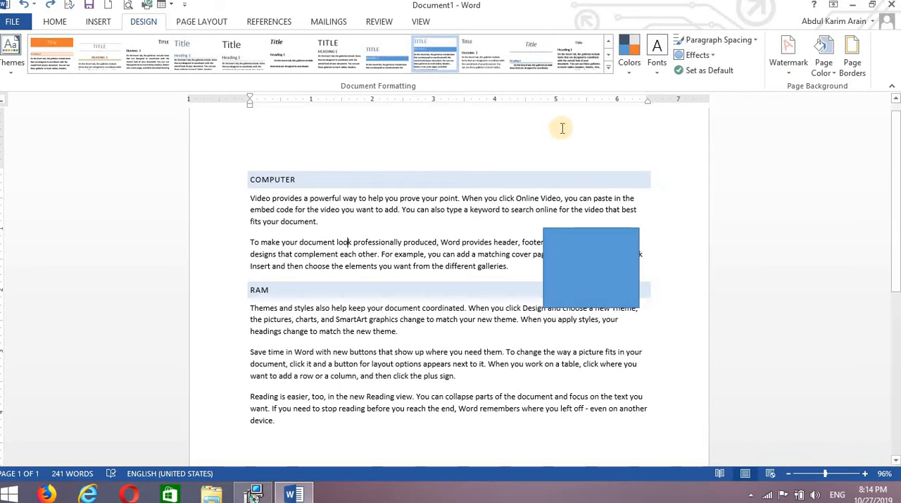
pyautogui.hotkey('ctrl', 'z')
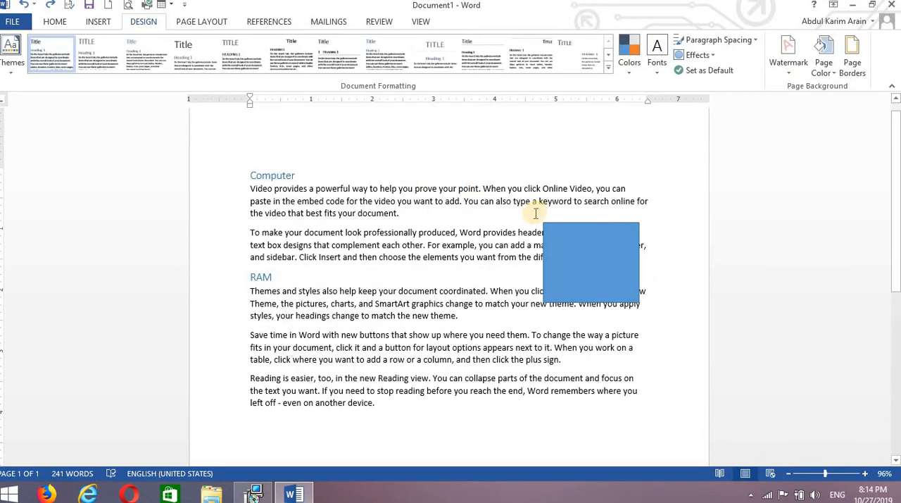
# Apply the Red Violet theme colors to the document
pyautogui.click(603, 280)
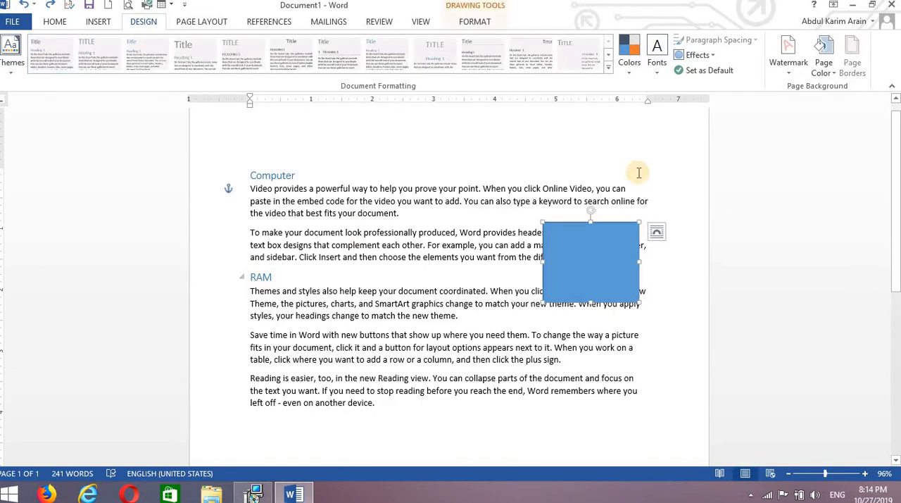
pyautogui.click(630, 70)
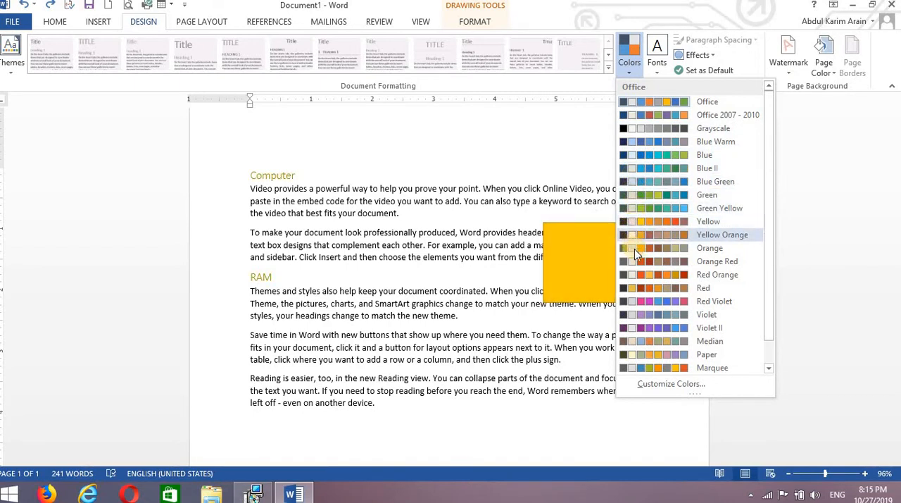
pyautogui.click(632, 301)
pyautogui.click(529, 274)
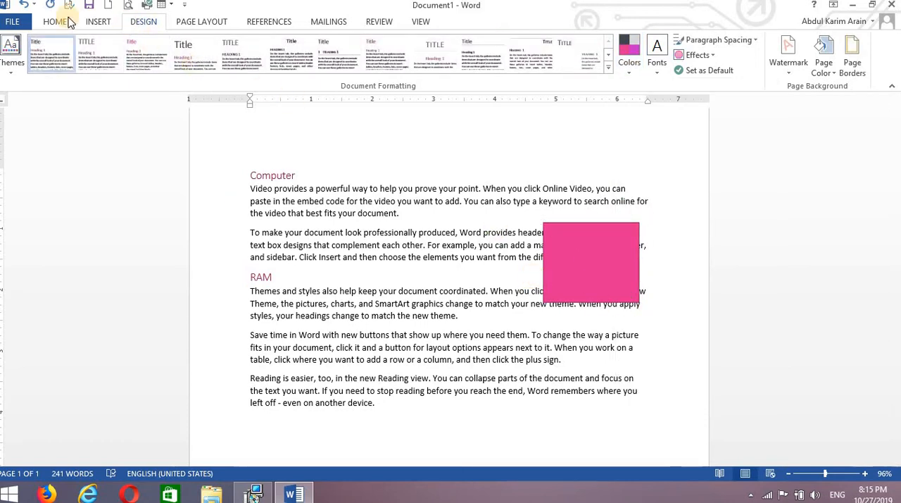
# Draw an oval about 1.28" high and 1.48" wide over the first paragraph, to the right of the Computer heading
pyautogui.click(96, 22)
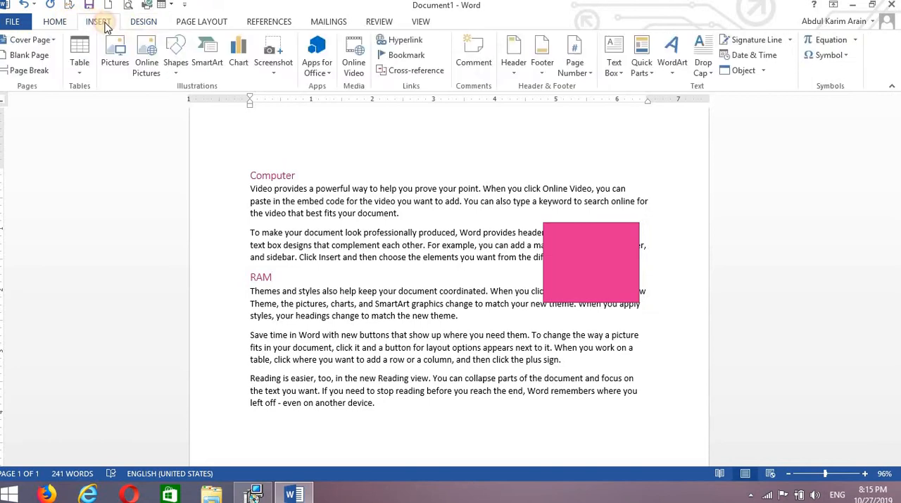
pyautogui.click(176, 62)
pyautogui.click(222, 103)
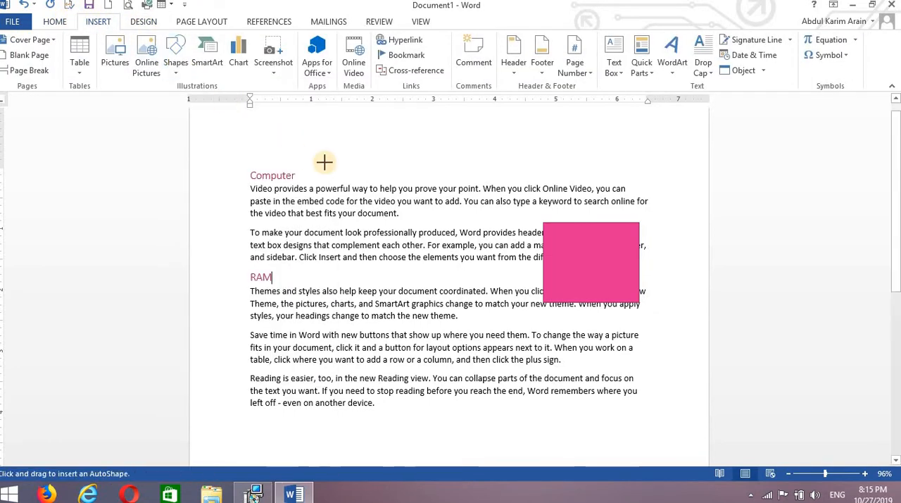
pyautogui.moveTo(324, 162); pyautogui.dragTo(415, 273)
pyautogui.moveTo(373, 237); pyautogui.dragTo(414, 213)
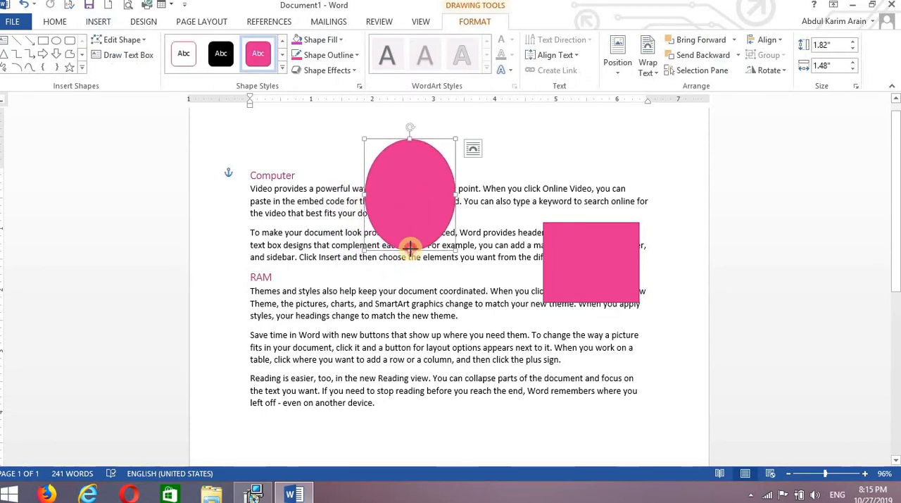
pyautogui.moveTo(409, 247); pyautogui.dragTo(414, 220)
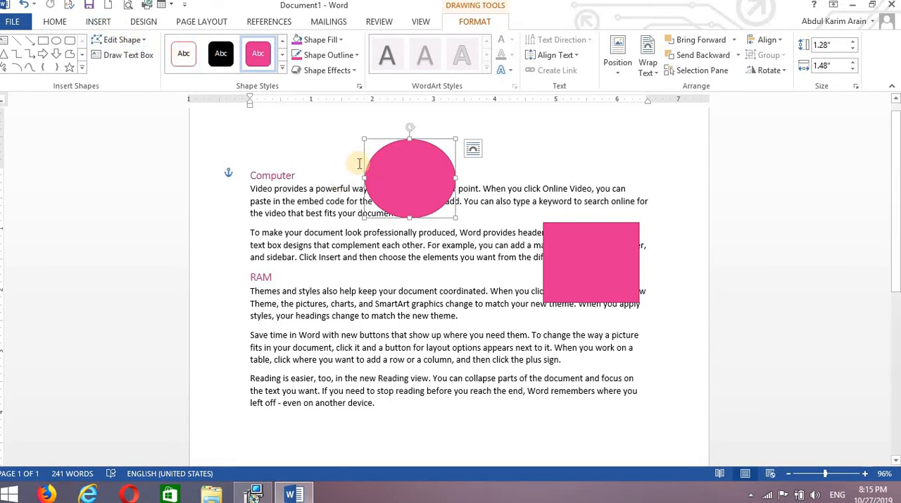
# Preview other theme color sets, such as Yellow, on the headings and both shapes without applying one
pyautogui.click(143, 21)
pyautogui.click(522, 145)
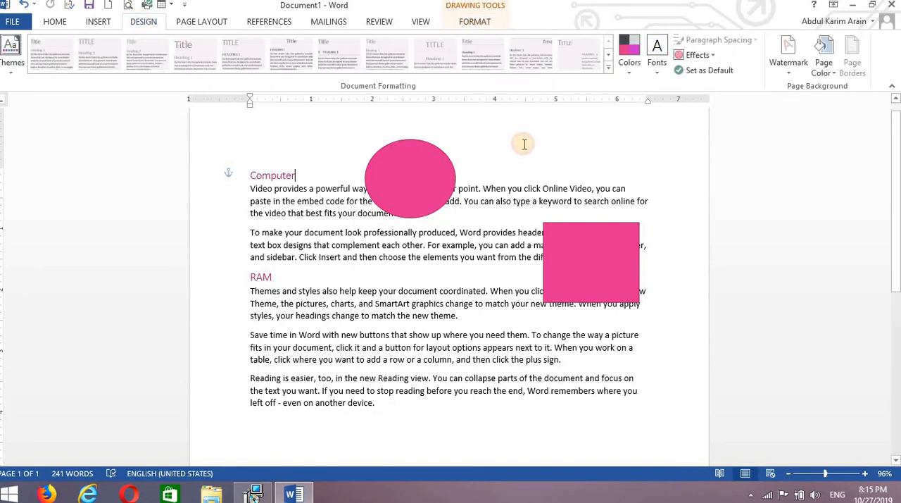
pyautogui.click(628, 74)
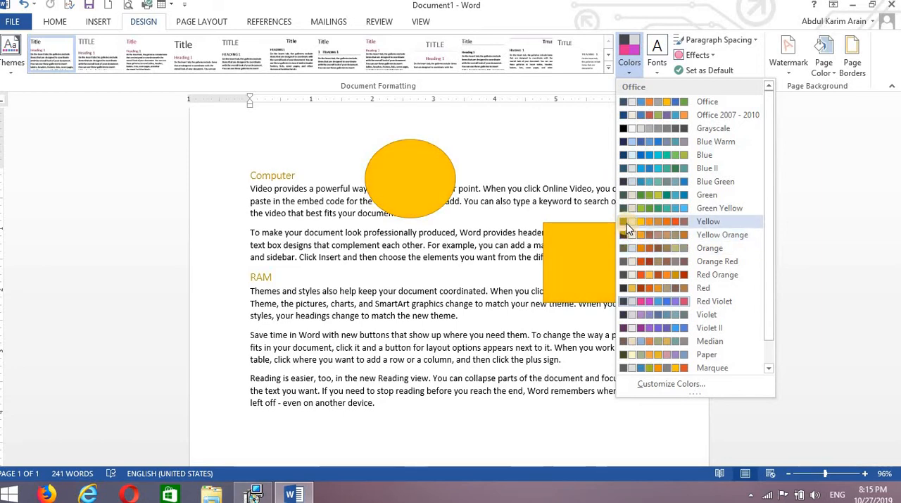
pyautogui.click(587, 148)
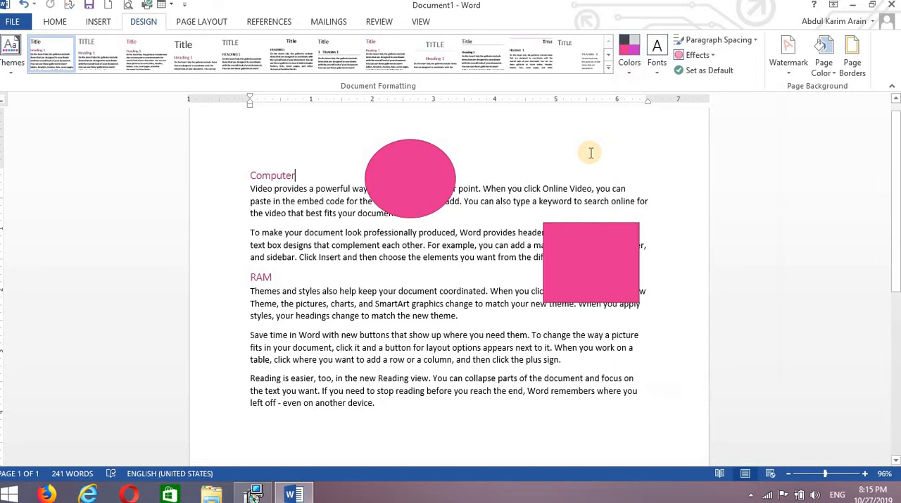
# Apply the Franklin Gothic theme fonts to the document and check them in the heading styles
pyautogui.click(658, 67)
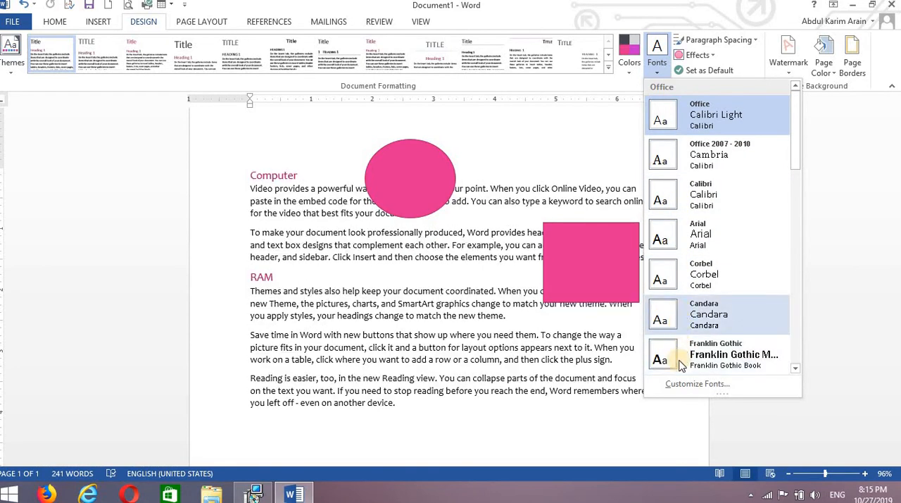
pyautogui.click(681, 362)
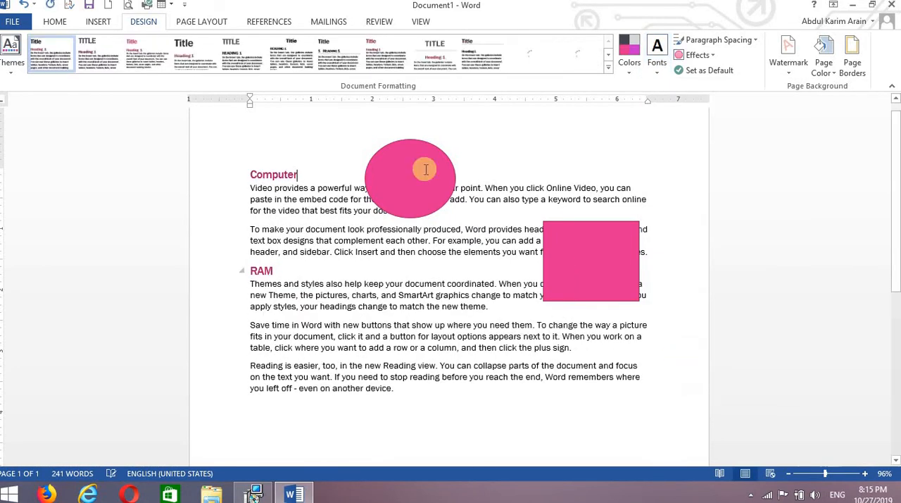
pyautogui.click(55, 19)
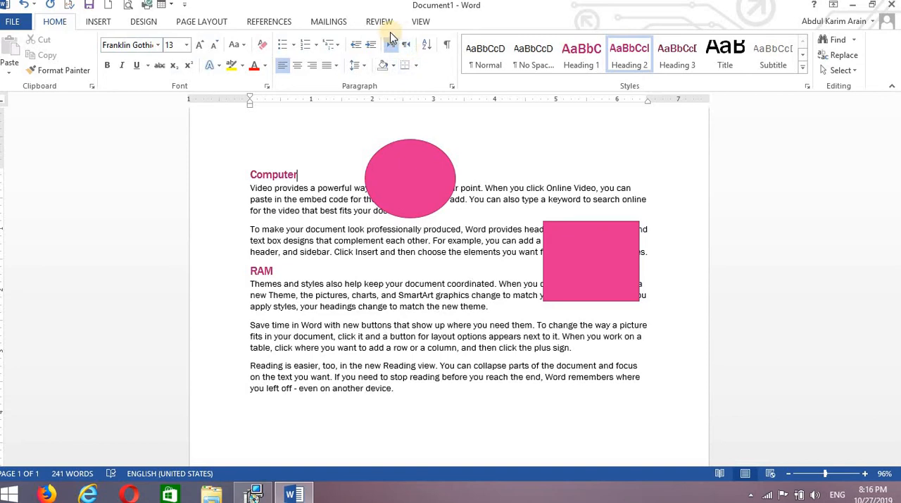
# Apply the Riblet theme effects to the document's shapes
pyautogui.click(144, 21)
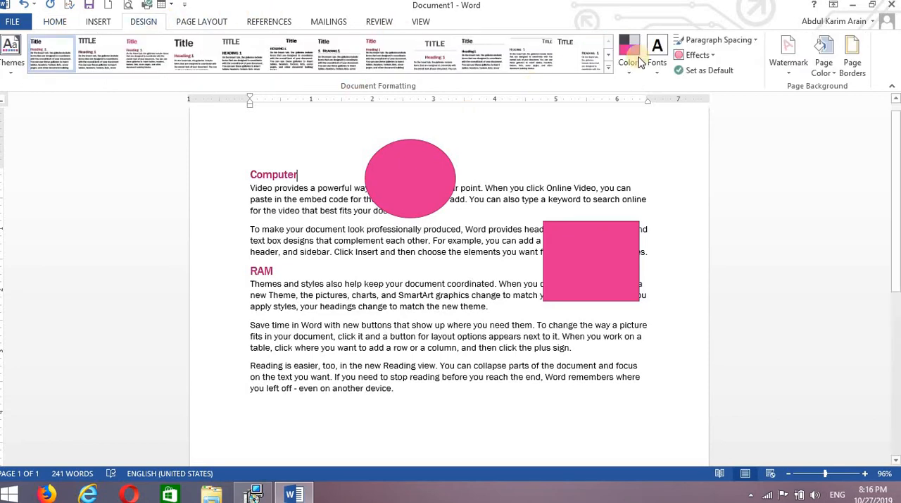
pyautogui.click(712, 55)
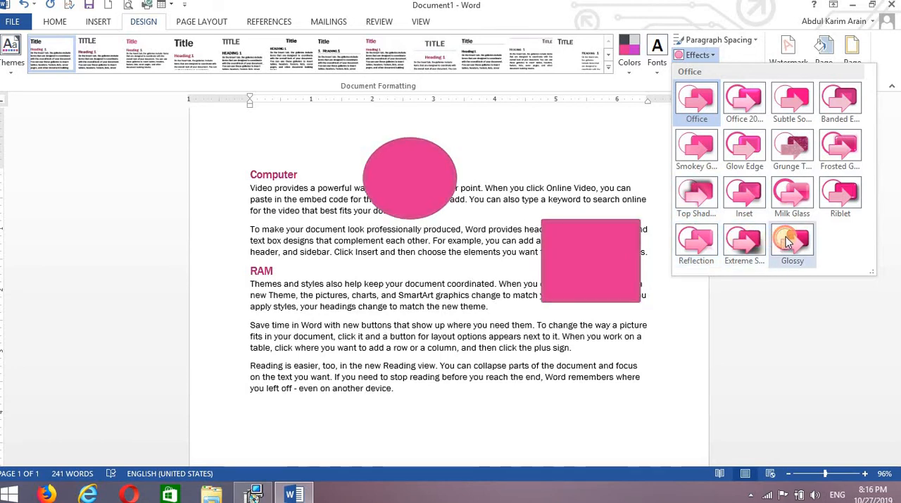
pyautogui.click(841, 190)
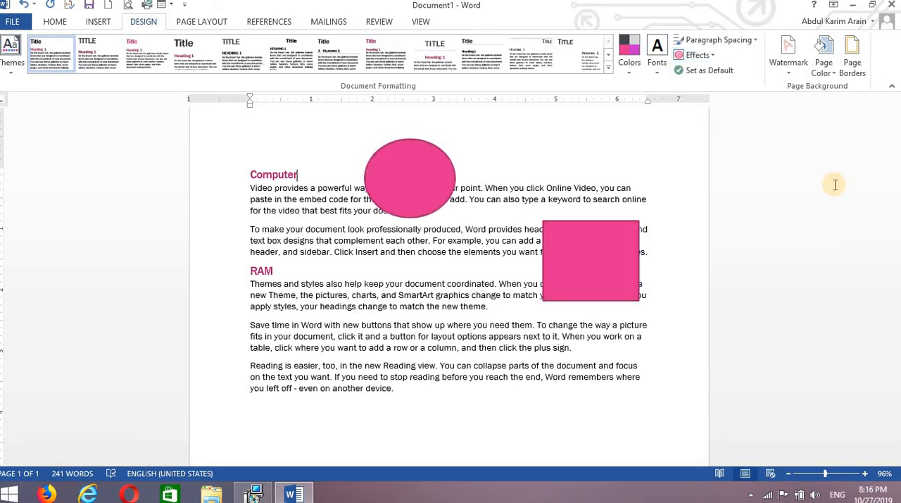
# Apply Compact paragraph spacing to the document and save the current style set and theme as the default for new documents
pyautogui.click(754, 43)
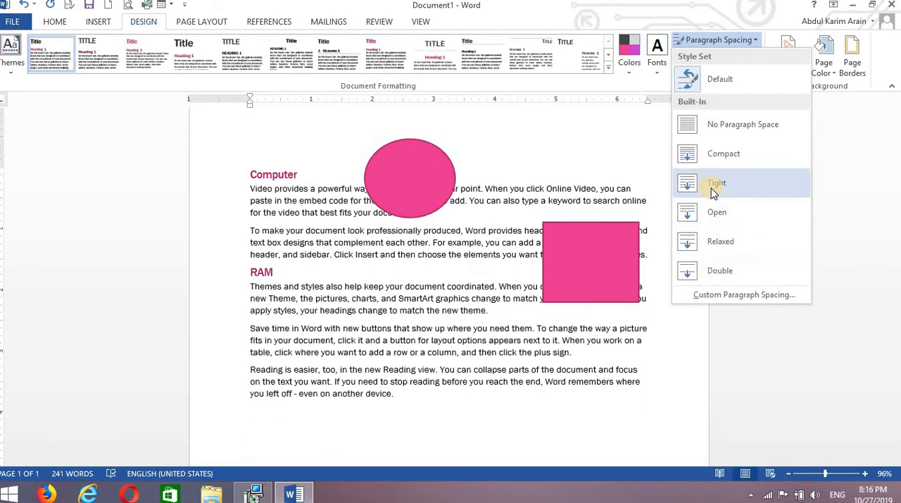
pyautogui.click(700, 152)
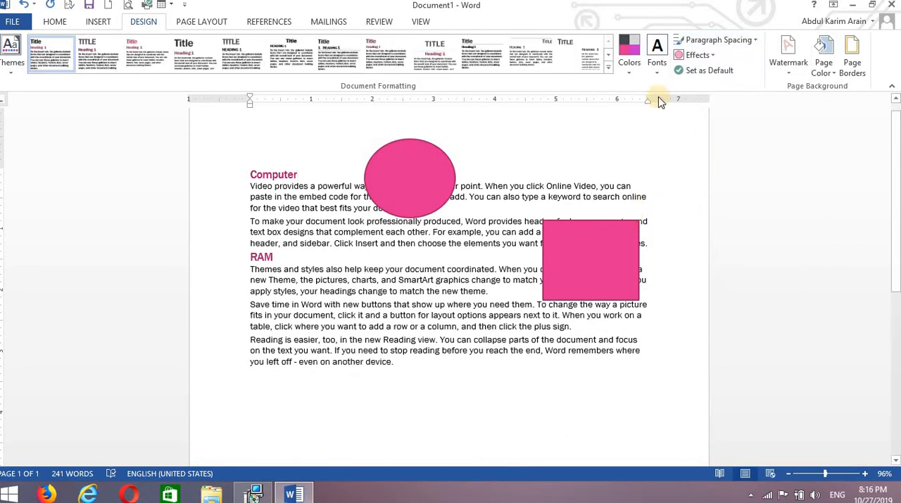
pyautogui.click(696, 72)
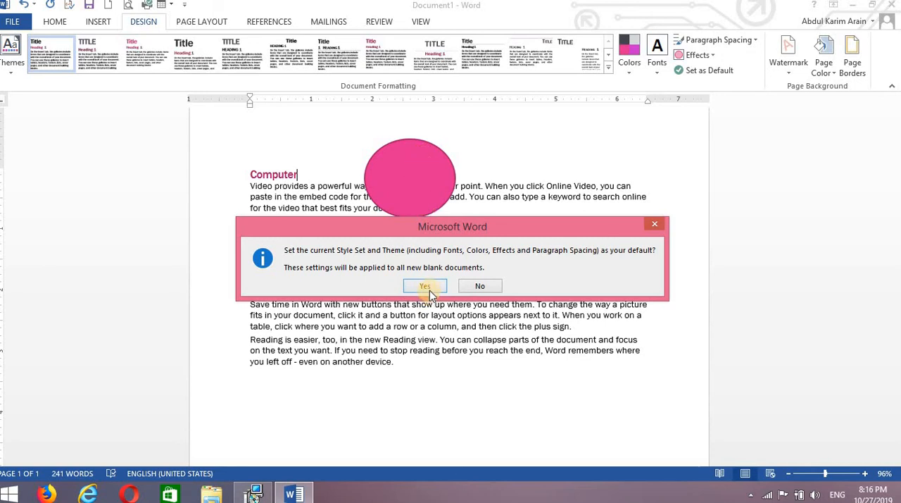
pyautogui.click(425, 287)
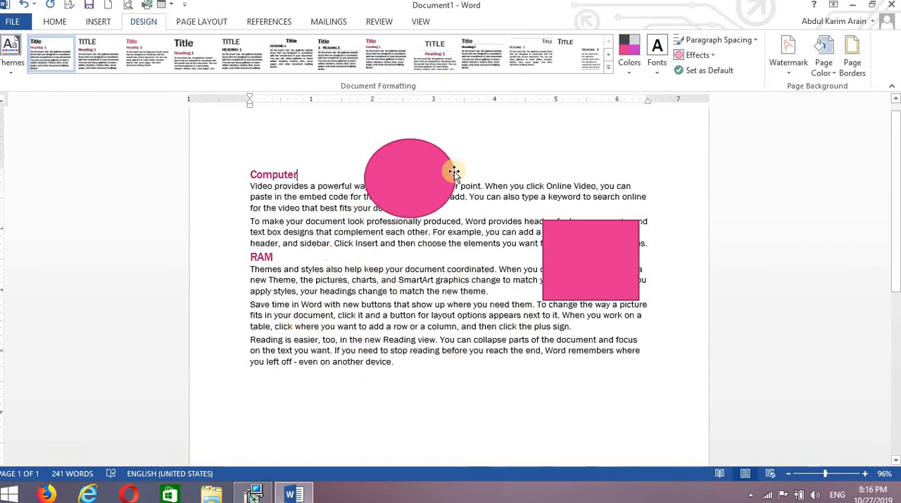
# Add the built-in DO NOT COPY 2 watermark to the document and remove it again
pyautogui.click(789, 69)
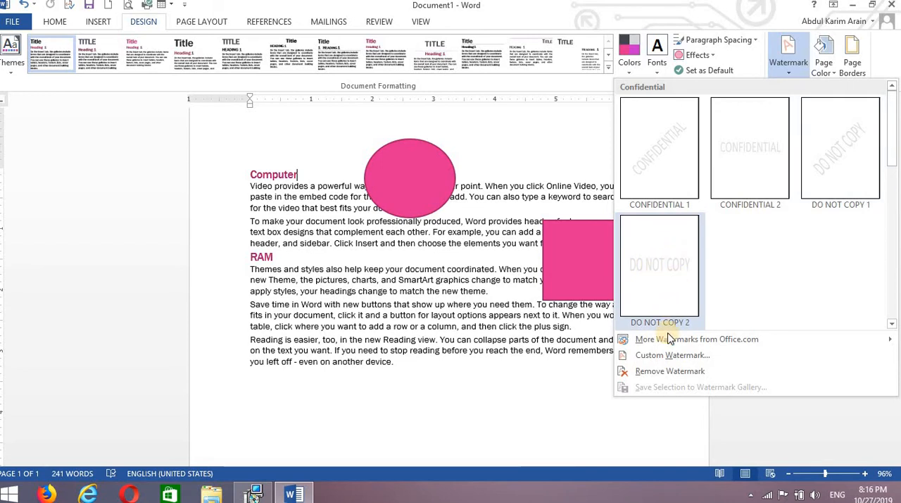
pyautogui.click(672, 278)
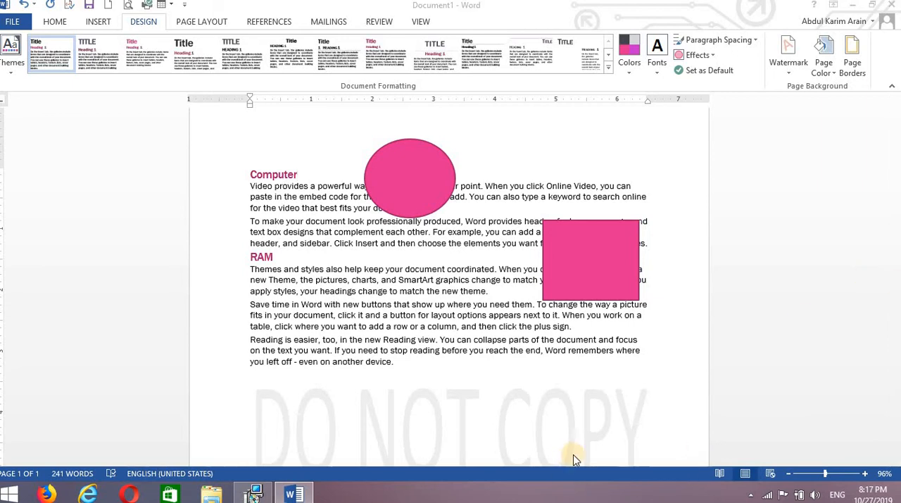
pyautogui.click(793, 71)
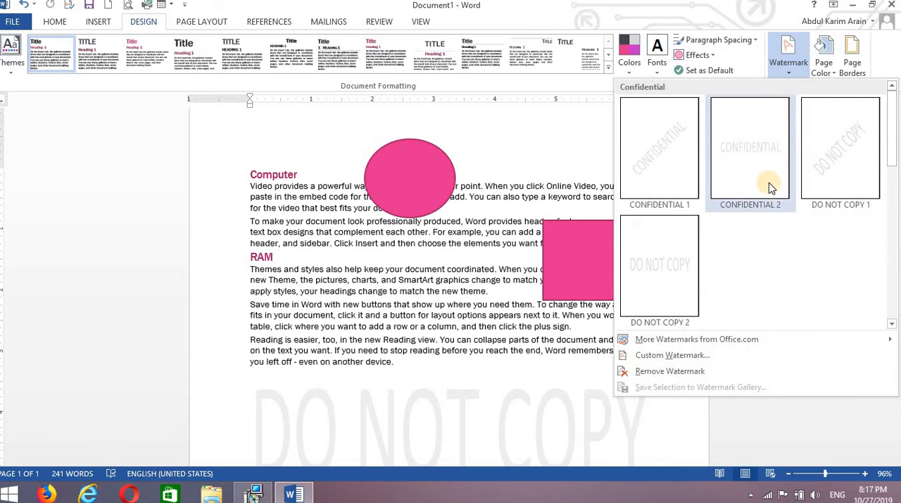
pyautogui.click(676, 372)
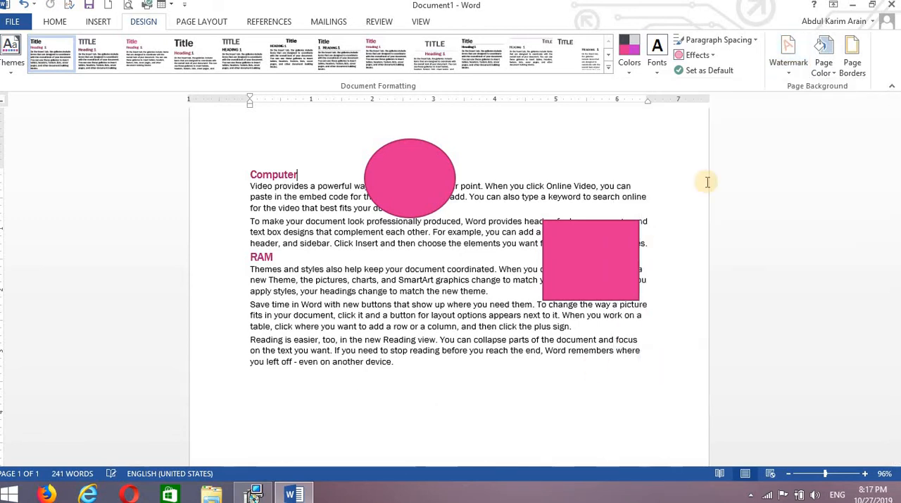
# Add a custom text watermark reading "STEP Computer" to the document
pyautogui.click(787, 77)
pyautogui.click(688, 351)
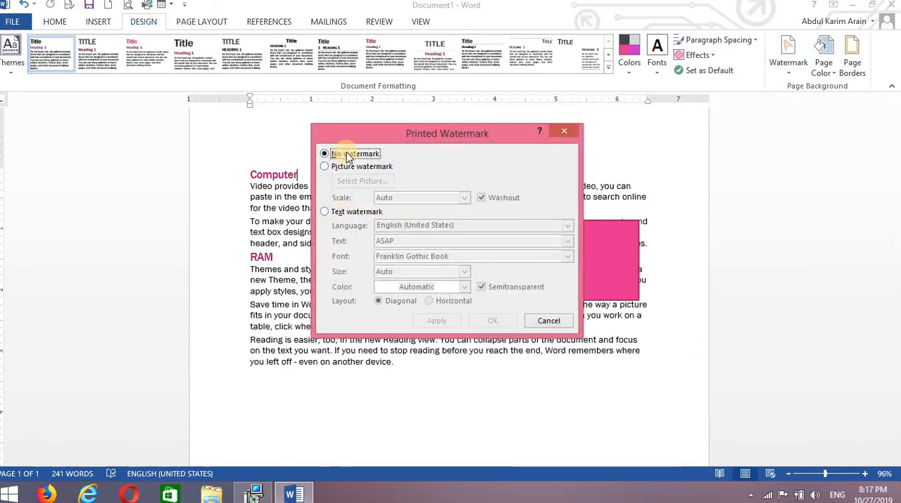
pyautogui.click(334, 214)
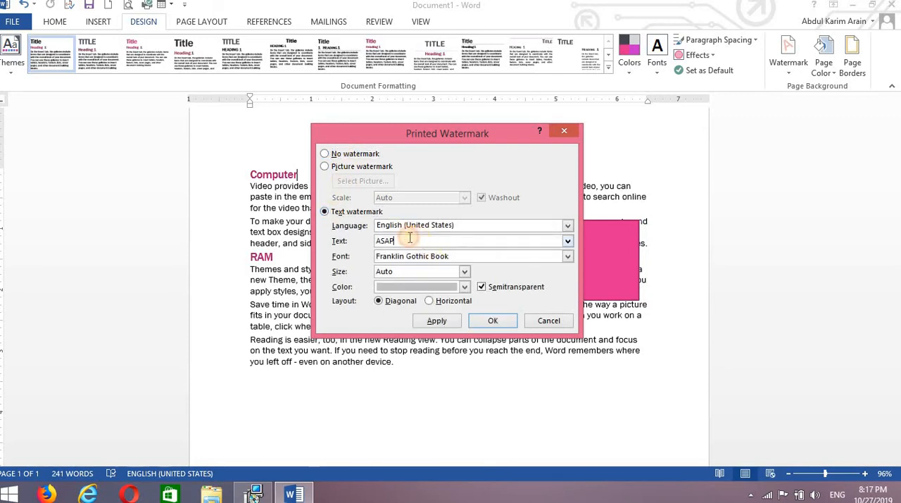
pyautogui.moveTo(410, 238); pyautogui.dragTo(373, 233)
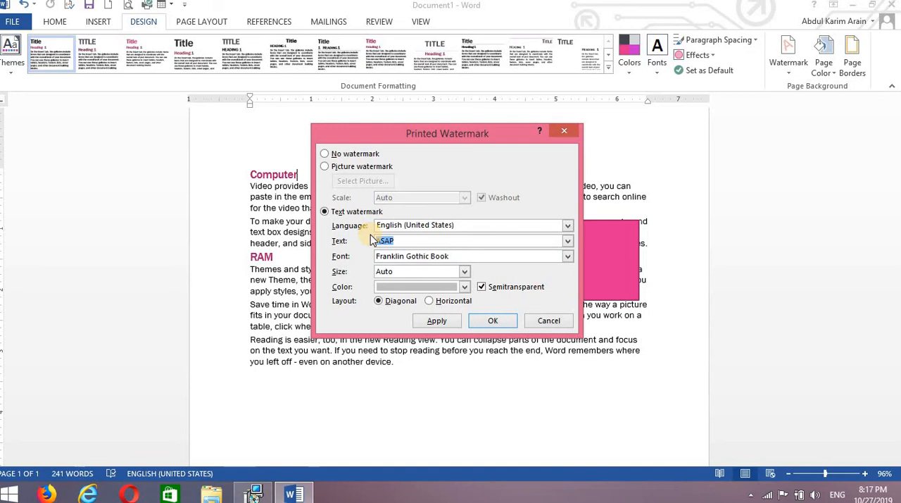
pyautogui.write('STEP CO')
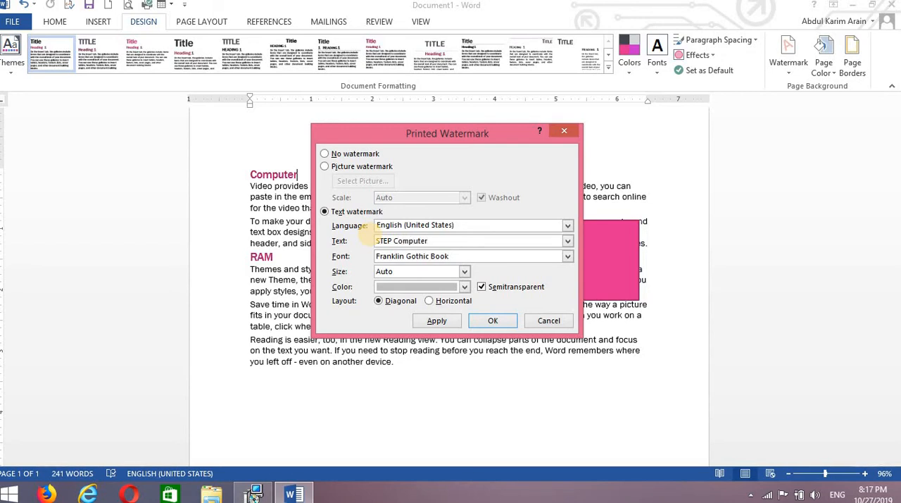
pyautogui.write('mputer')
pyautogui.press('Return')
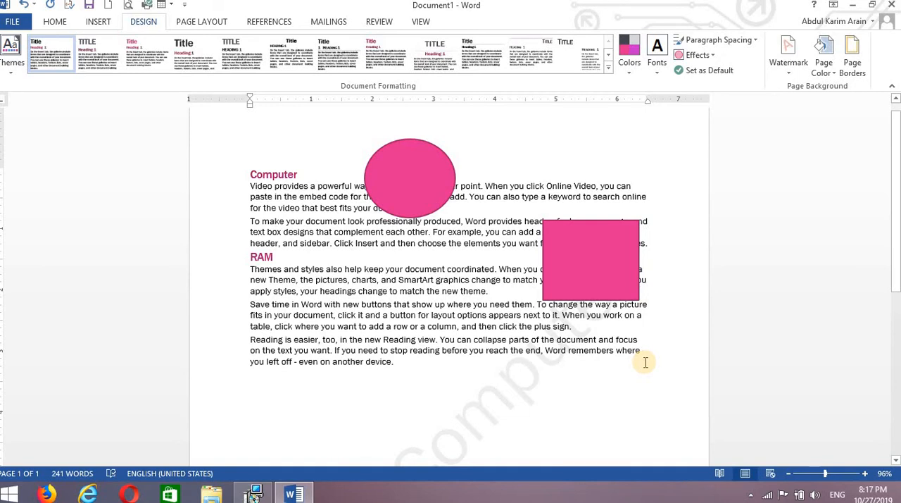
# Check the STEP Computer text watermark on the page and remove it
pyautogui.click(522, 416)
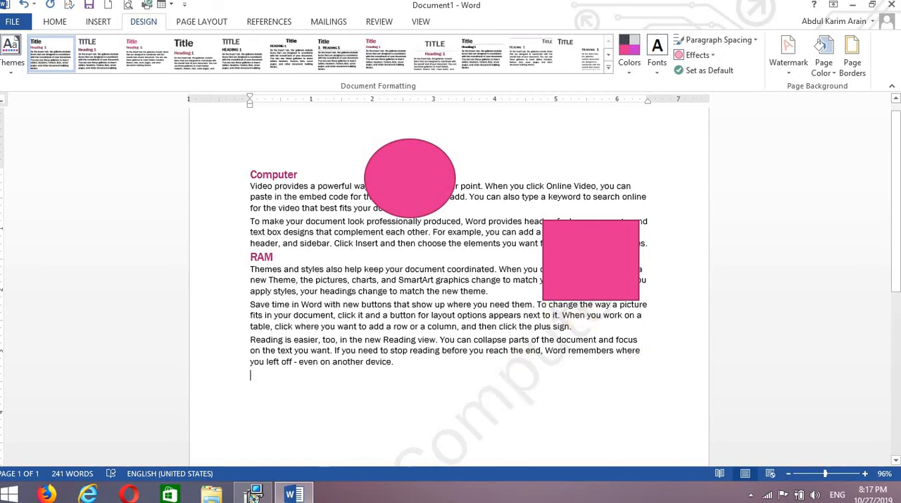
pyautogui.moveTo(895, 246); pyautogui.dragTo(897, 169)
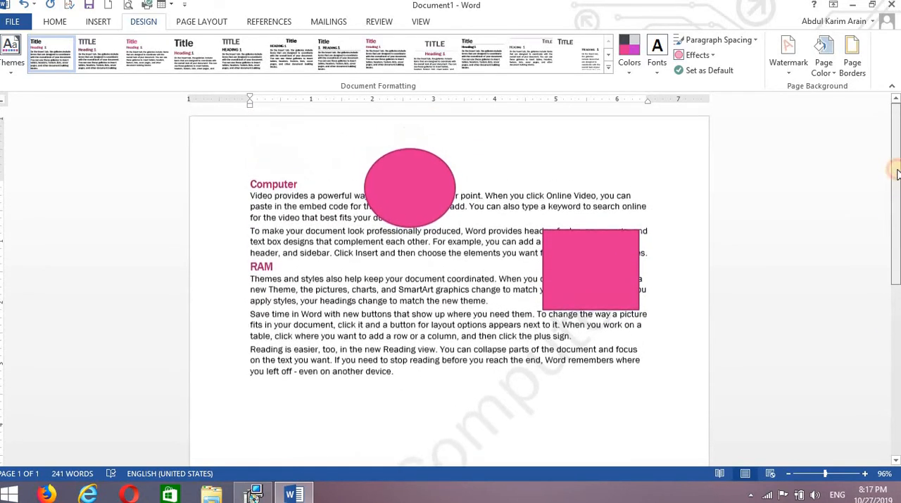
pyautogui.click(793, 70)
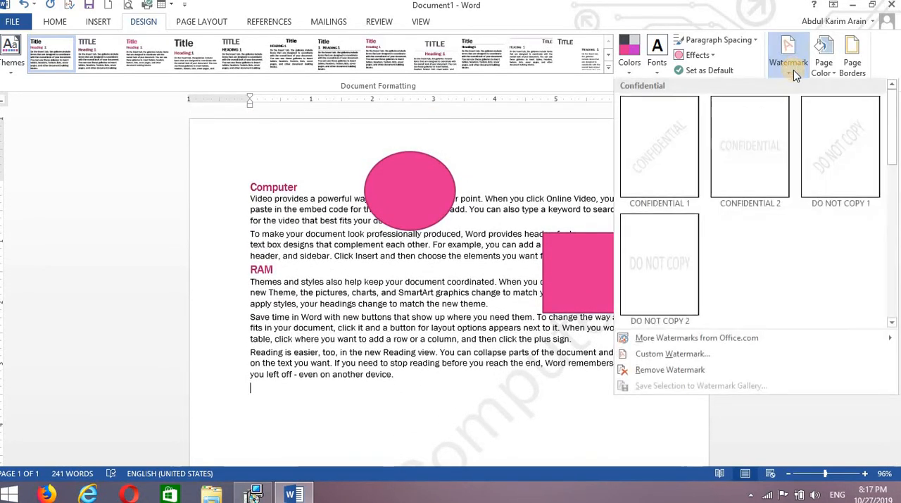
pyautogui.click(674, 370)
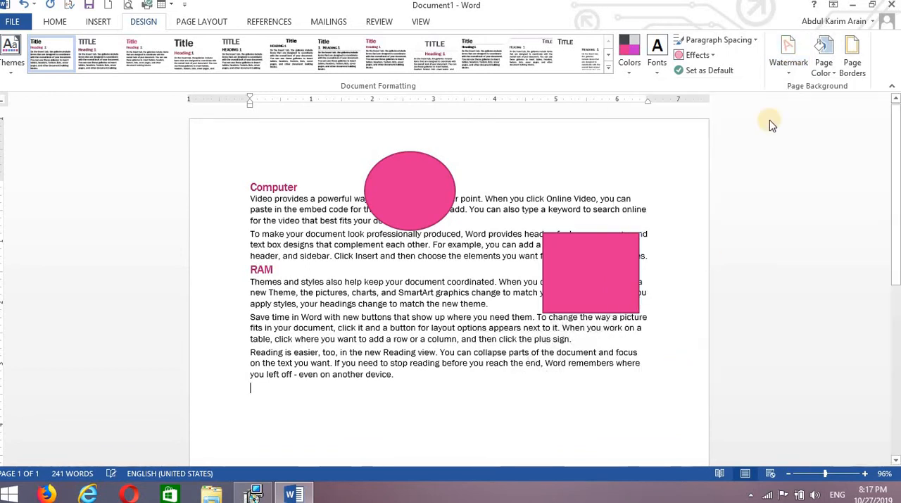
# Add a custom picture watermark from the Pictures folder file 580b57fcd9996e24bc43c545.png with Auto scale and Washout, and check it on the page
pyautogui.click(788, 60)
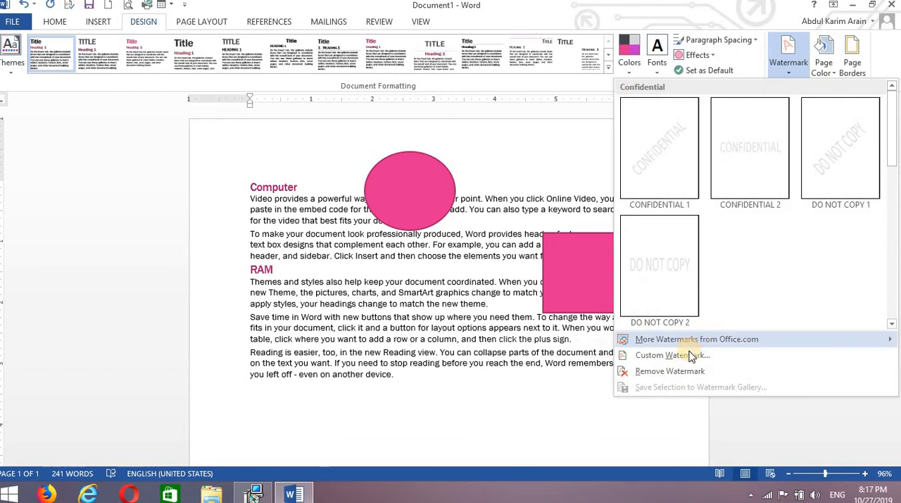
pyautogui.click(691, 356)
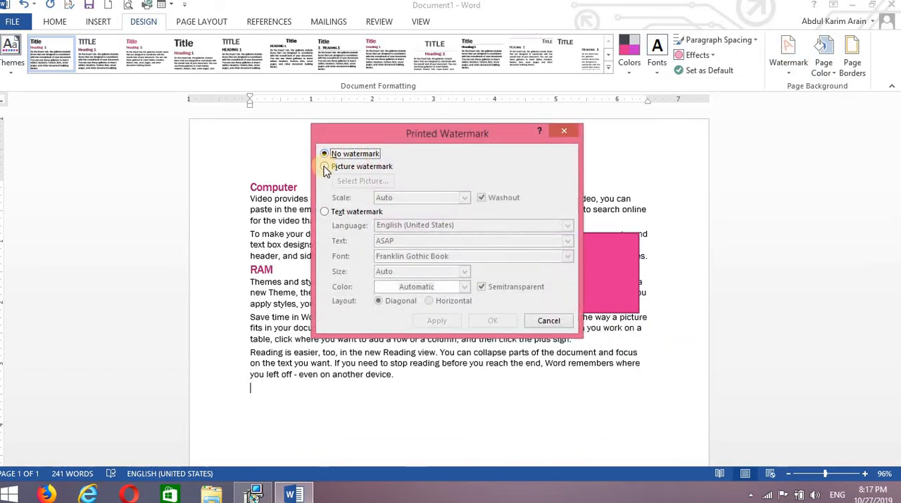
pyautogui.click(326, 167)
pyautogui.click(352, 182)
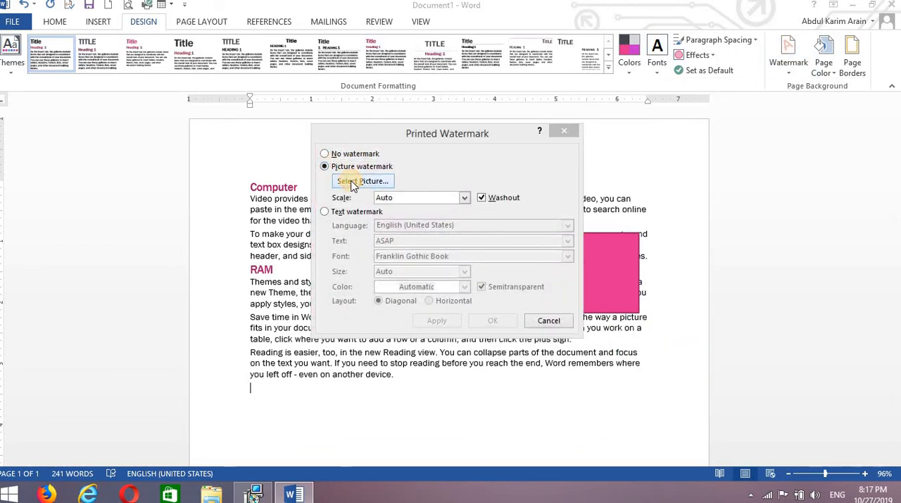
pyautogui.click(590, 380)
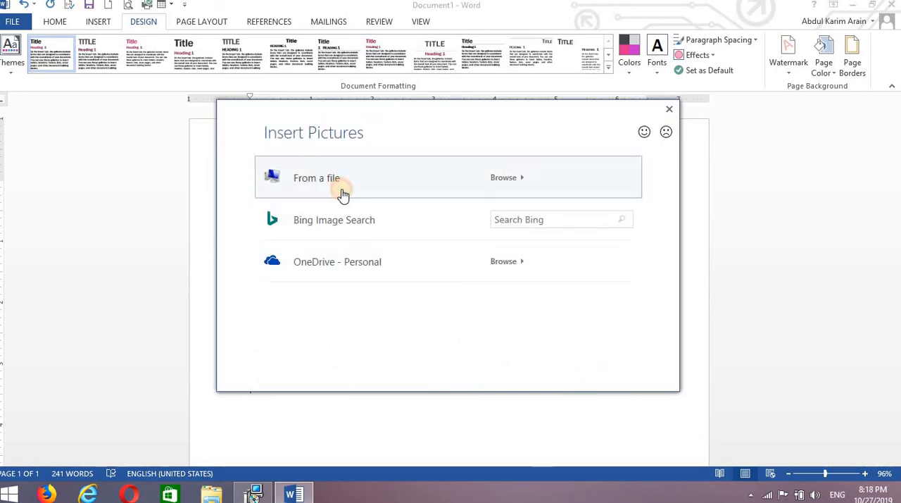
pyautogui.click(343, 195)
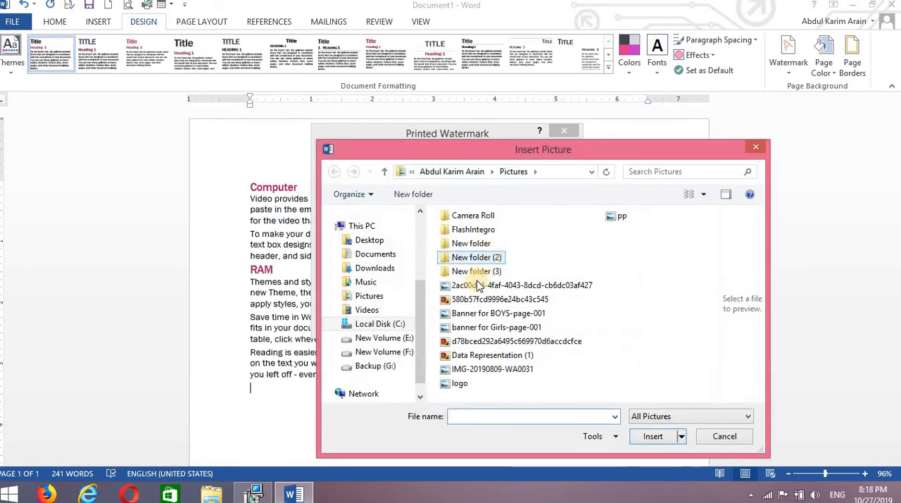
pyautogui.click(477, 285)
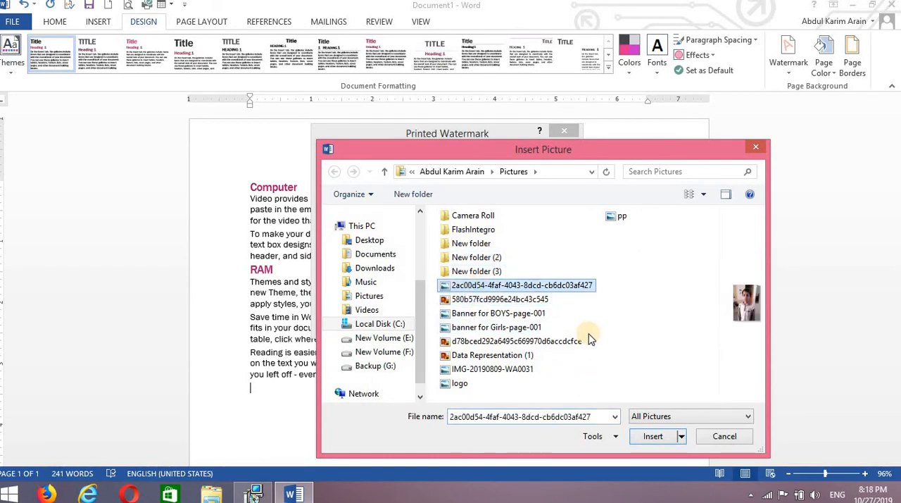
pyautogui.click(529, 299)
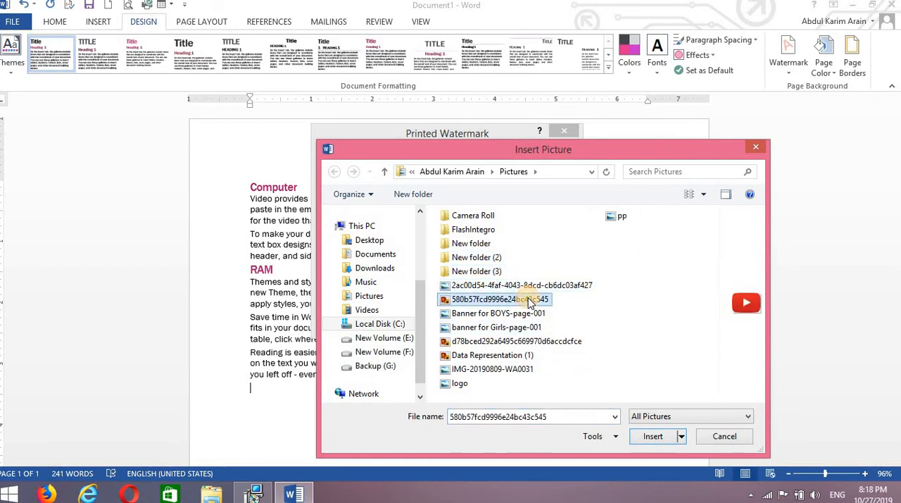
pyautogui.click(652, 436)
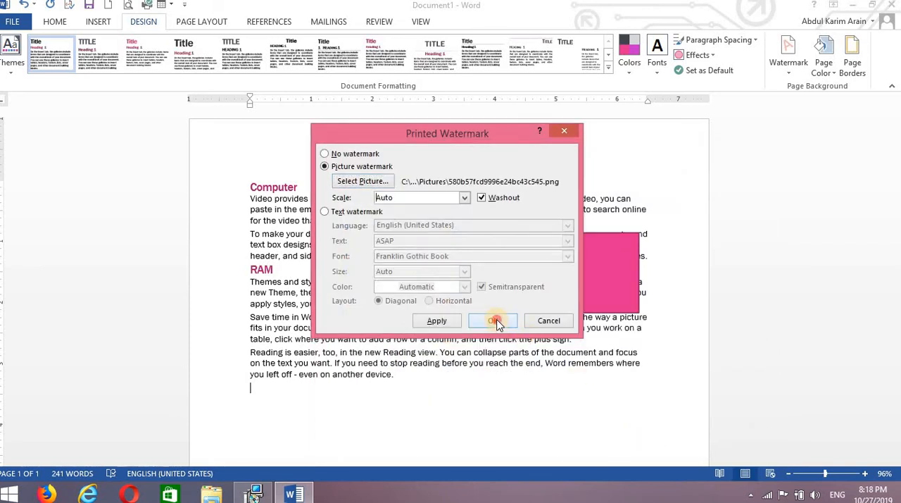
pyautogui.click(495, 320)
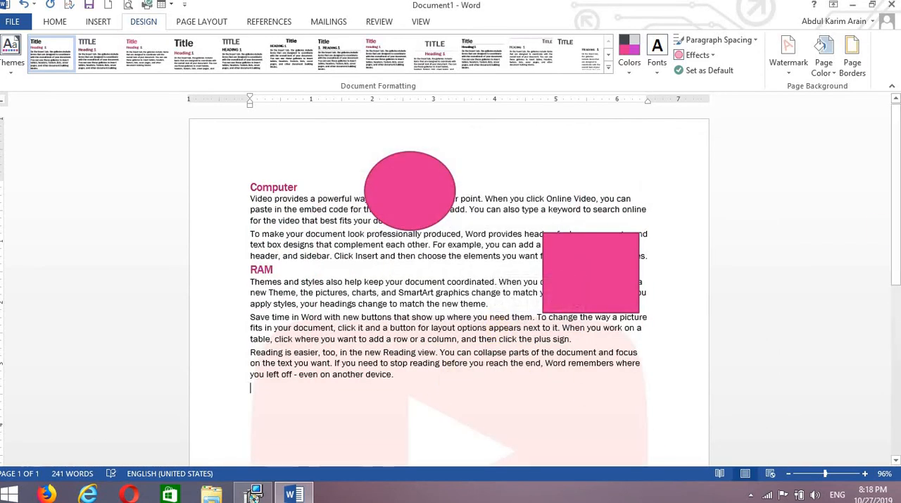
pyautogui.scroll(-3, 895, 331)
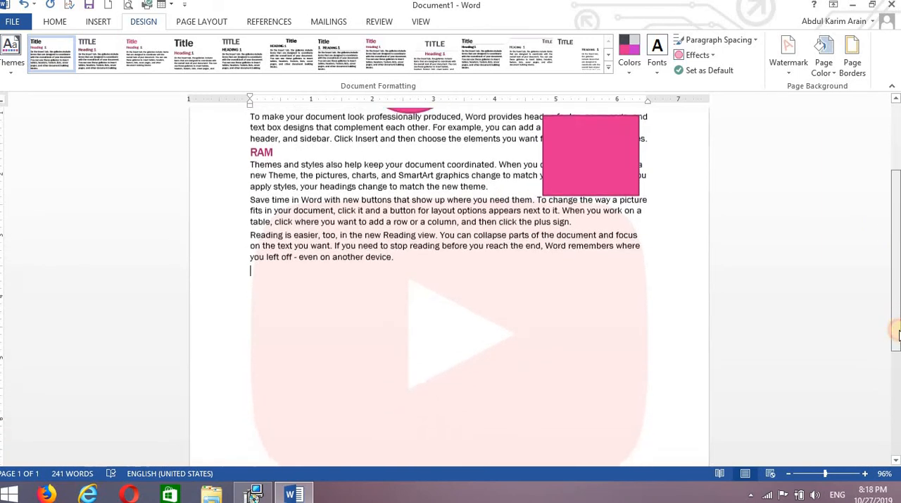
pyautogui.scroll(-3, 895, 330)
pyautogui.scroll(6, 896, 297)
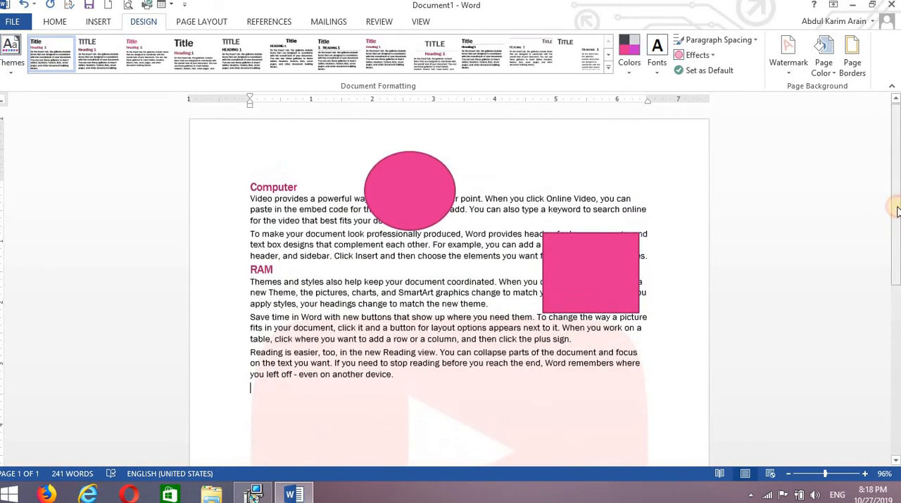
# Preview theme page colors on the document without applying one
pyautogui.click(794, 76)
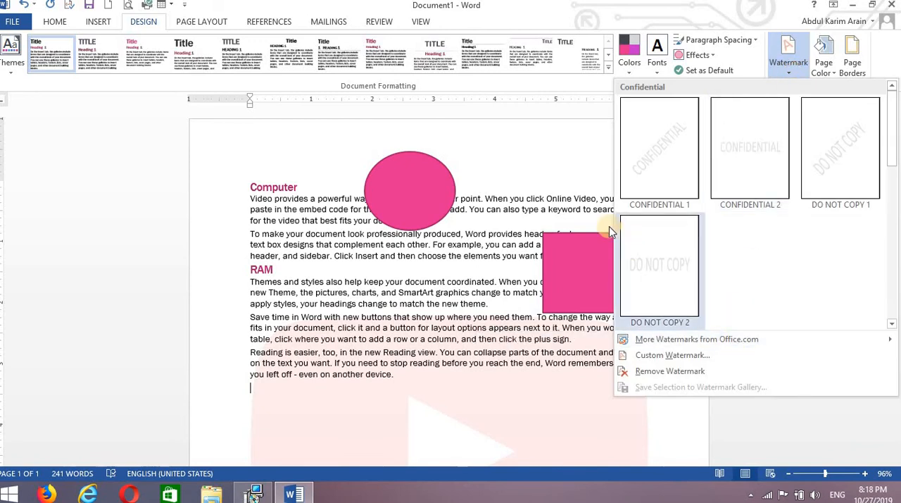
pyautogui.click(579, 201)
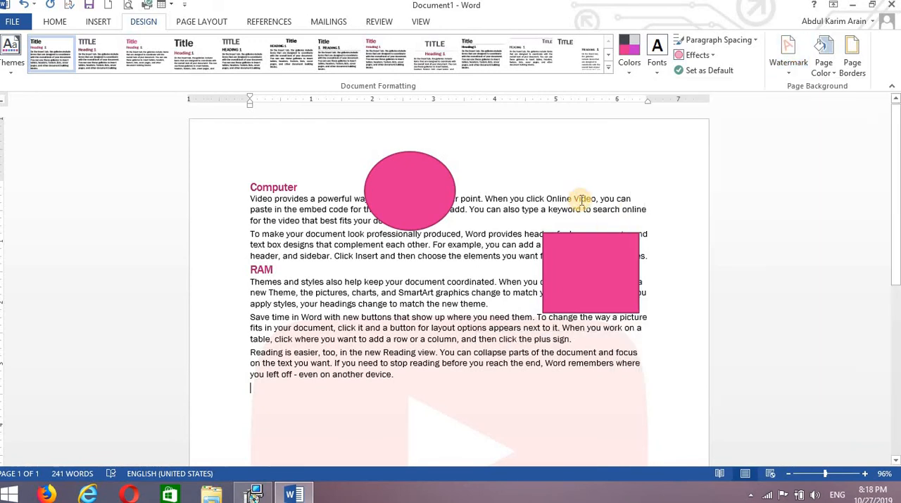
pyautogui.click(825, 64)
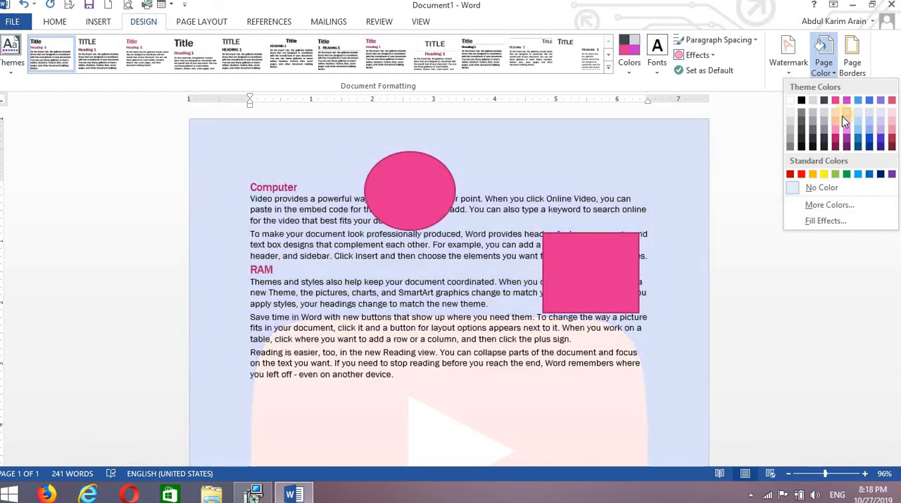
pyautogui.click(774, 136)
# Apply a Box page border with the solid line style to the whole document
pyautogui.click(861, 75)
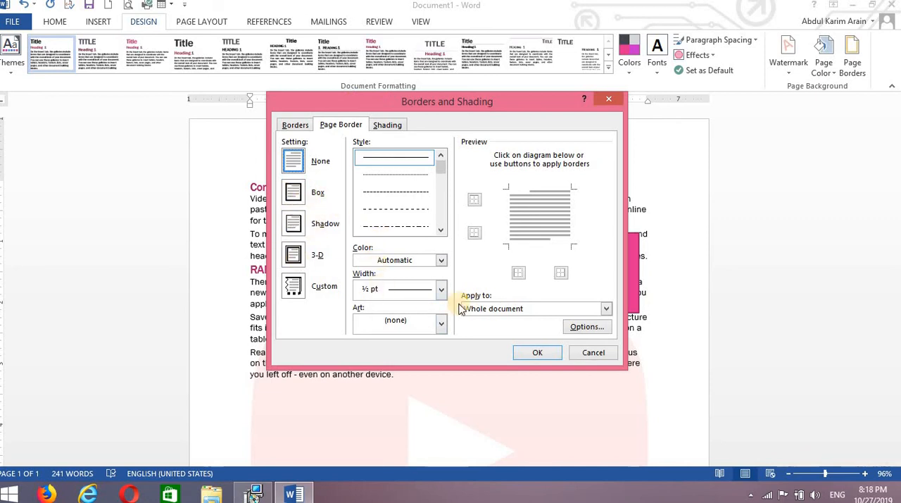
pyautogui.click(531, 354)
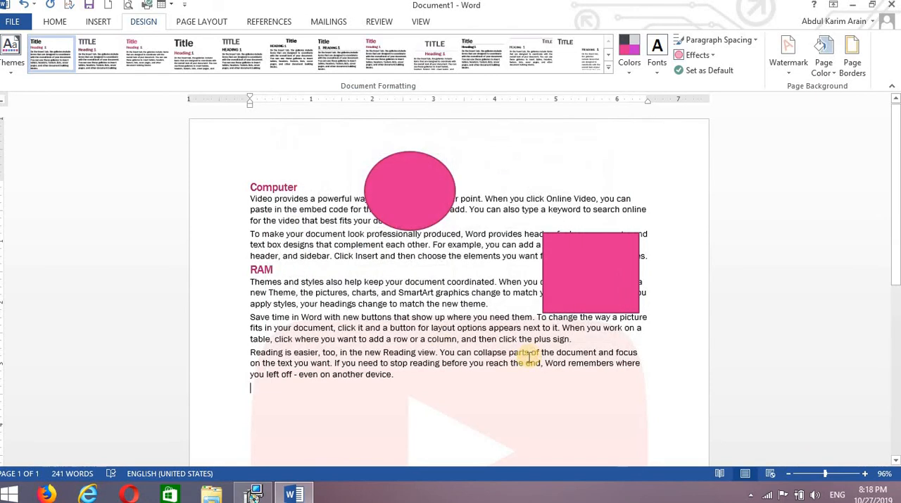
pyautogui.click(857, 73)
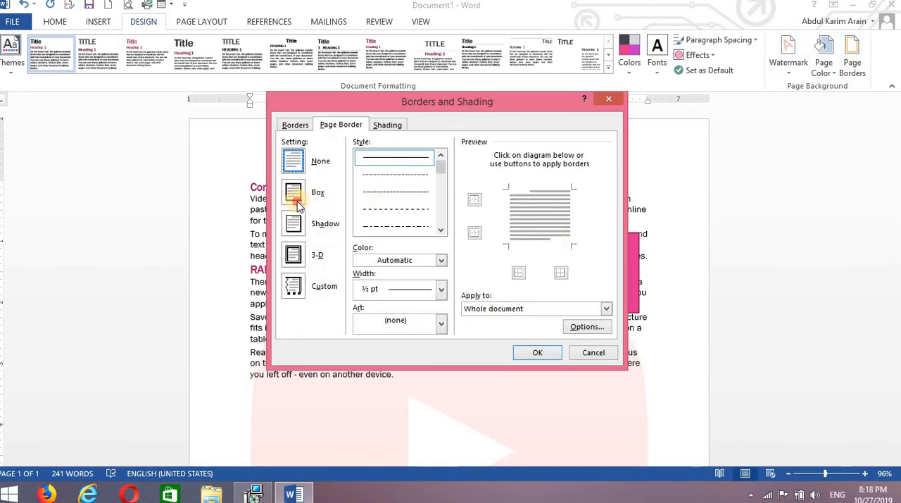
pyautogui.click(294, 195)
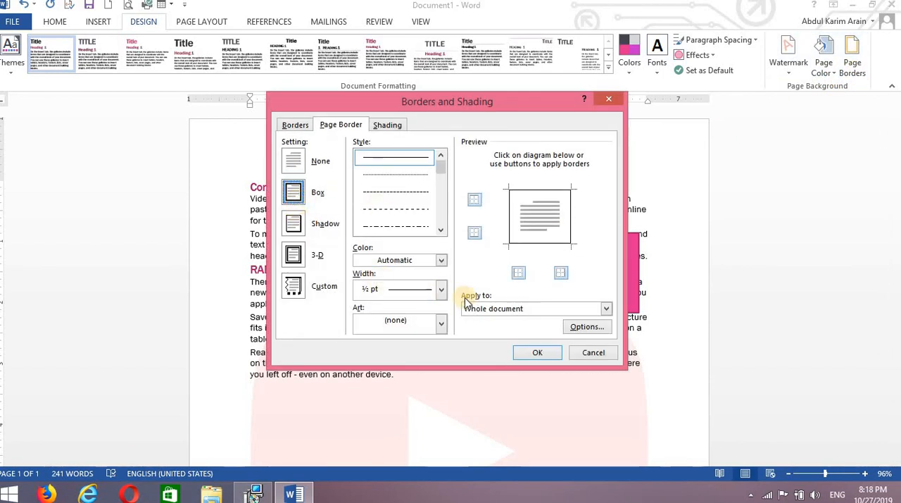
pyautogui.click(528, 350)
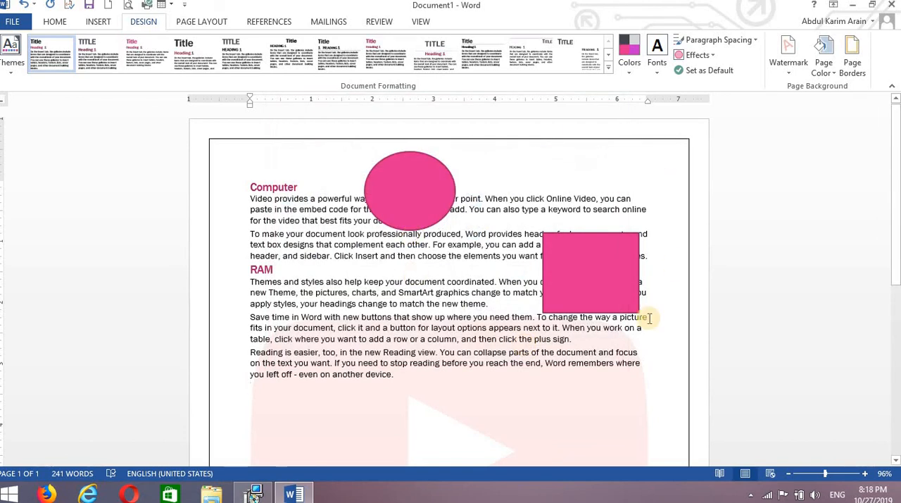
# Change the page border's line style to the finely dashed line, third in the style list
pyautogui.click(855, 67)
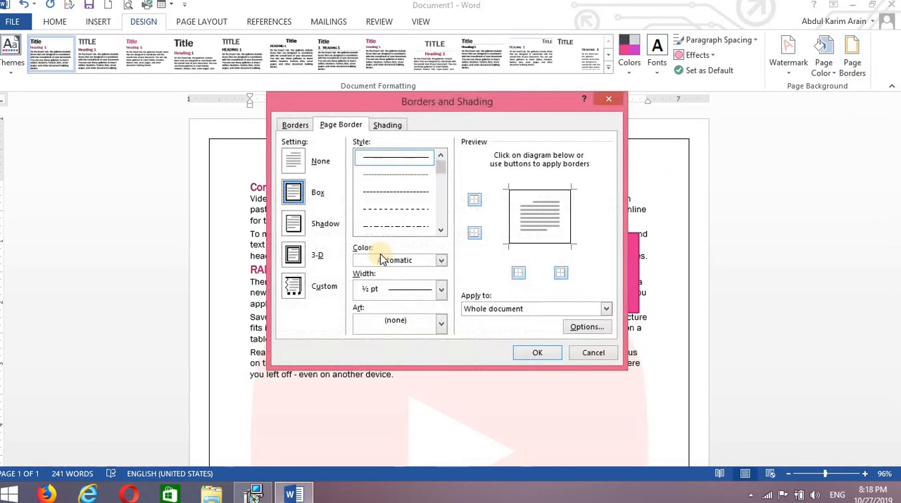
pyautogui.click(401, 192)
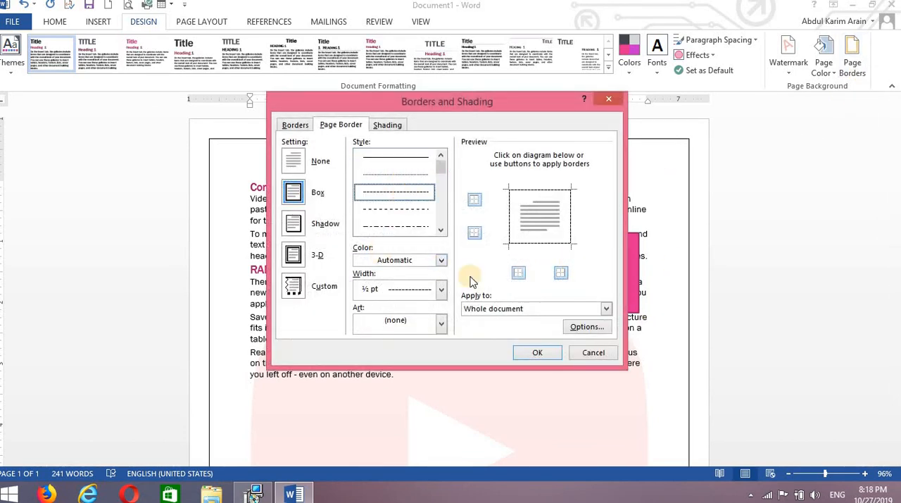
pyautogui.click(531, 353)
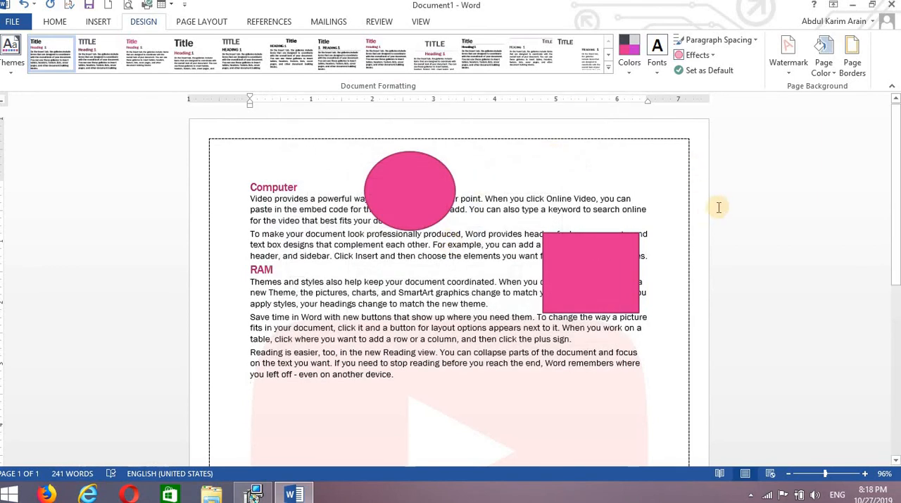
# Remove the page border from the whole document by choosing the None setting
pyautogui.click(852, 58)
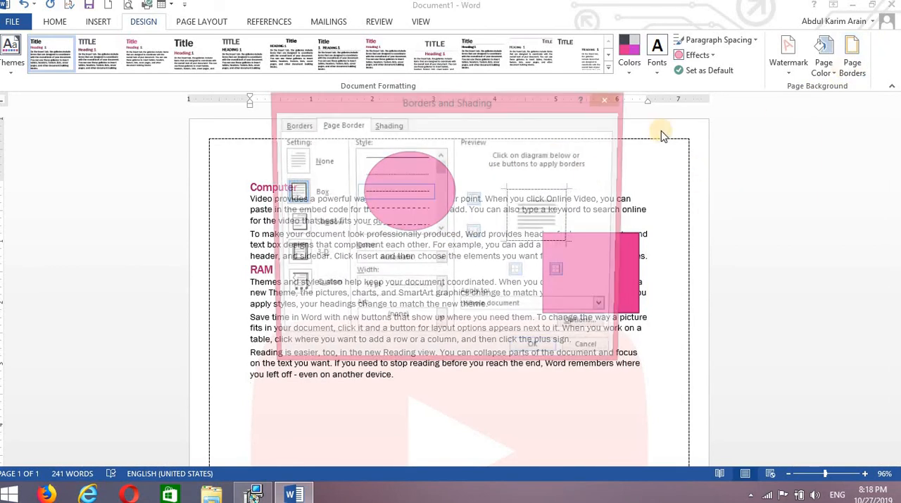
pyautogui.click(299, 168)
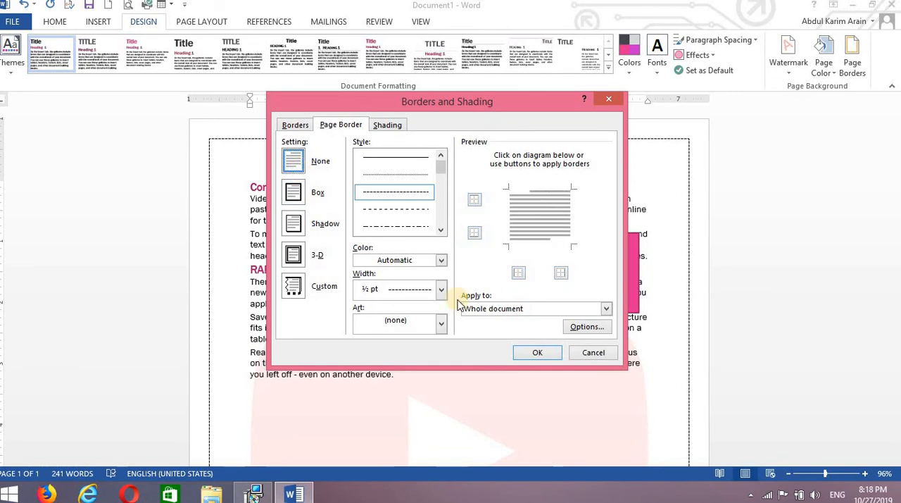
pyautogui.click(530, 355)
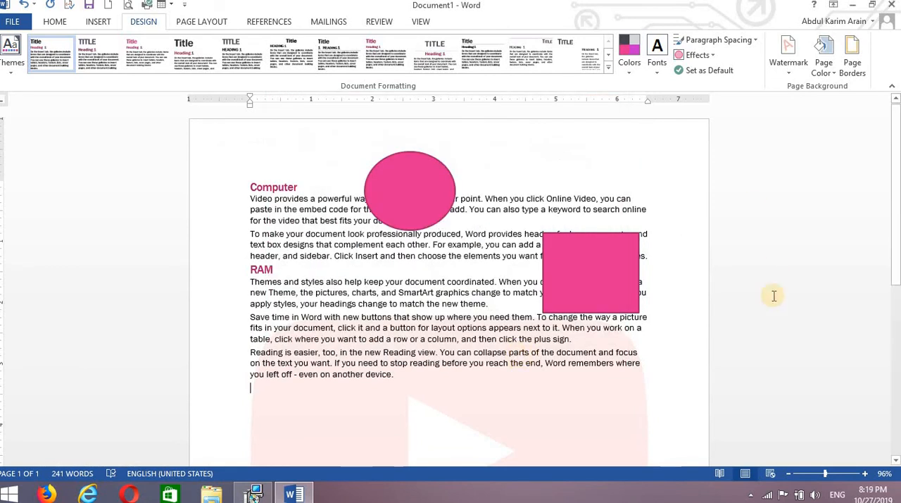